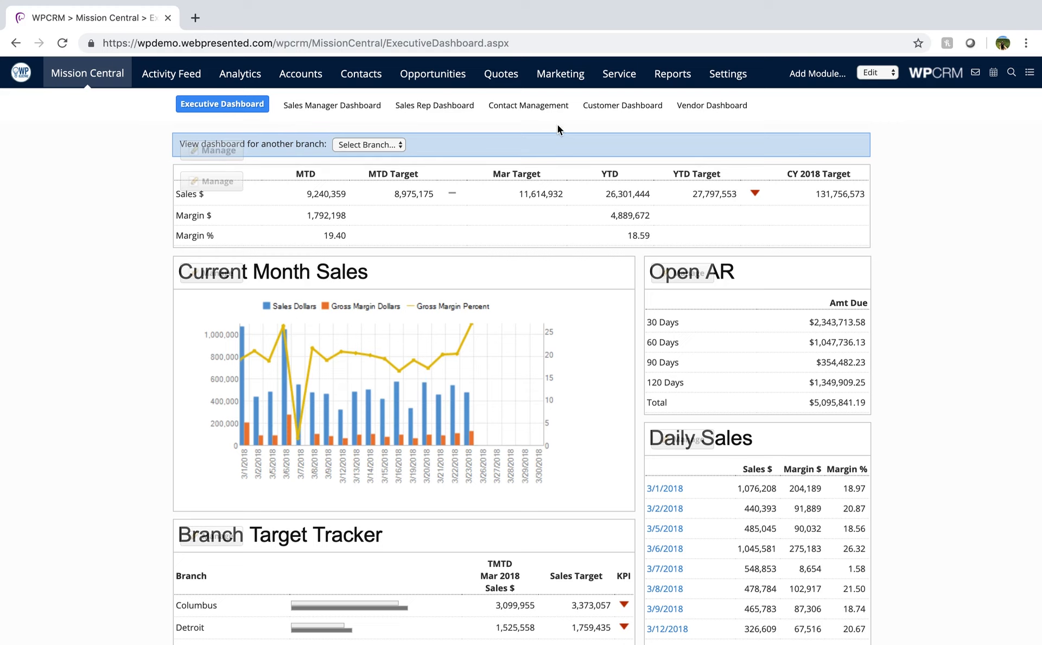
# - Open the recently viewed Transcend Techno Technology Orbit account and show which new records can be added to it
pyautogui.click(451, 87)
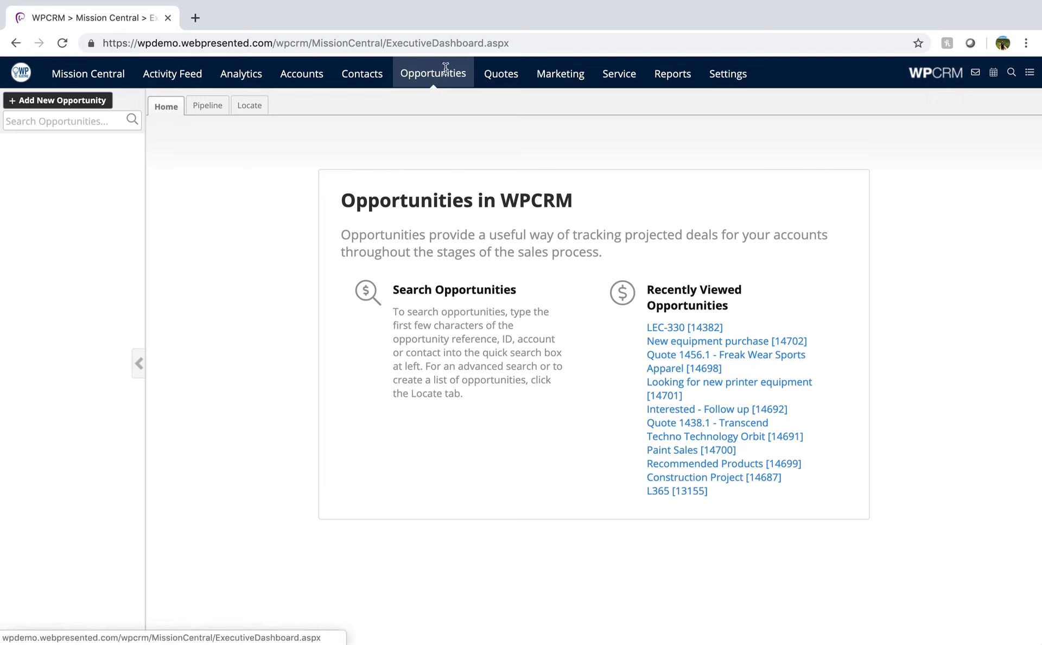
pyautogui.click(315, 87)
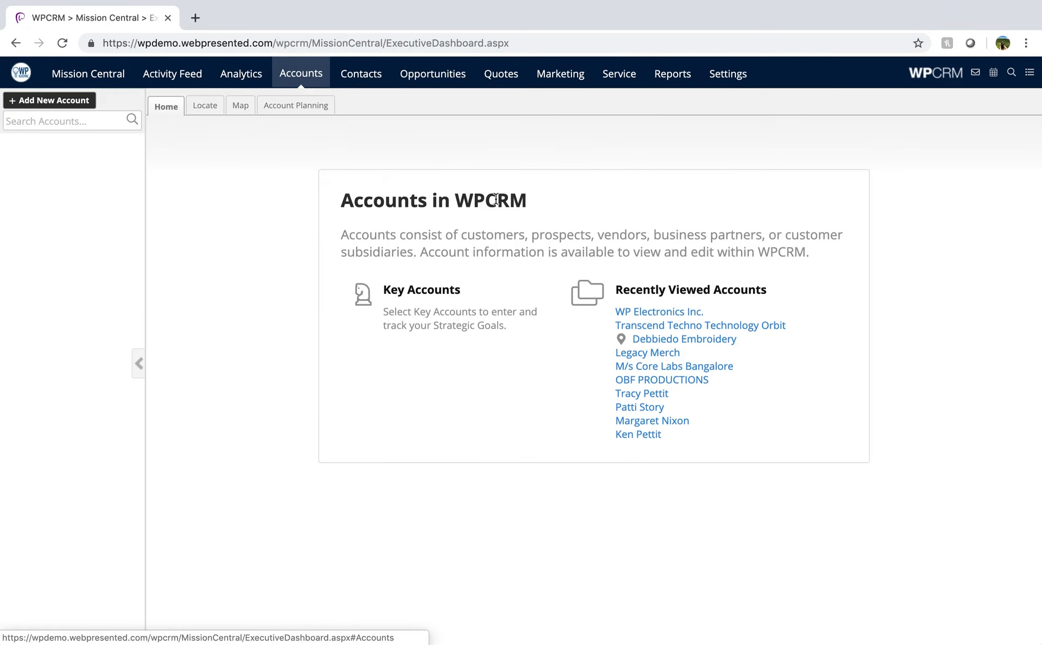
pyautogui.click(645, 325)
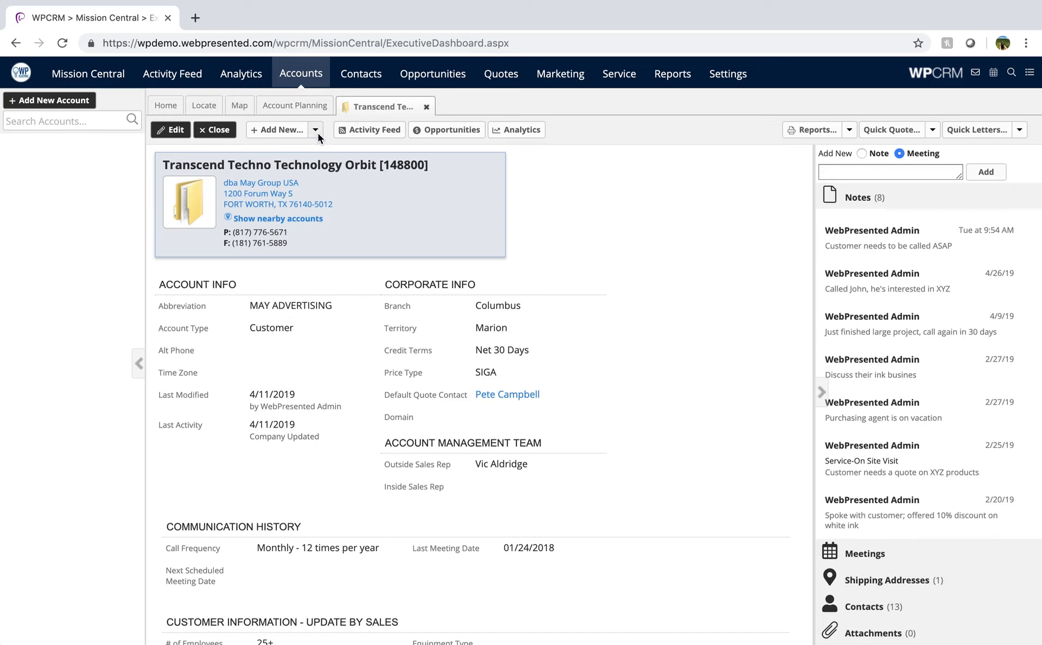
pyautogui.click(318, 133)
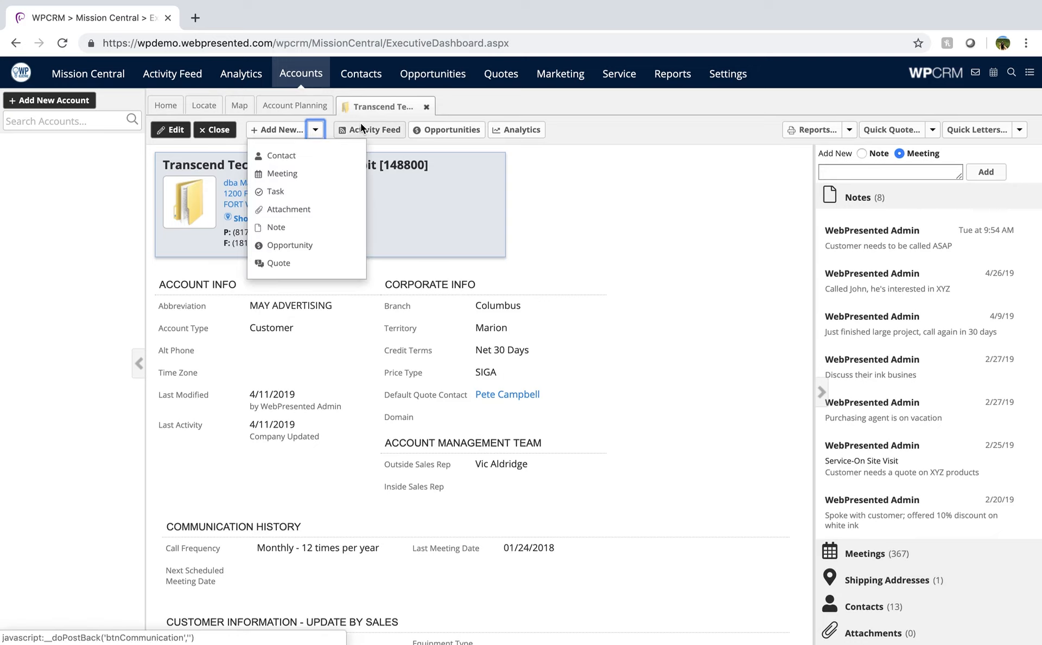
# - Open the first recently viewed contact and examine which new records can be added to it
pyautogui.rightClick(362, 67)
pyautogui.click(363, 67)
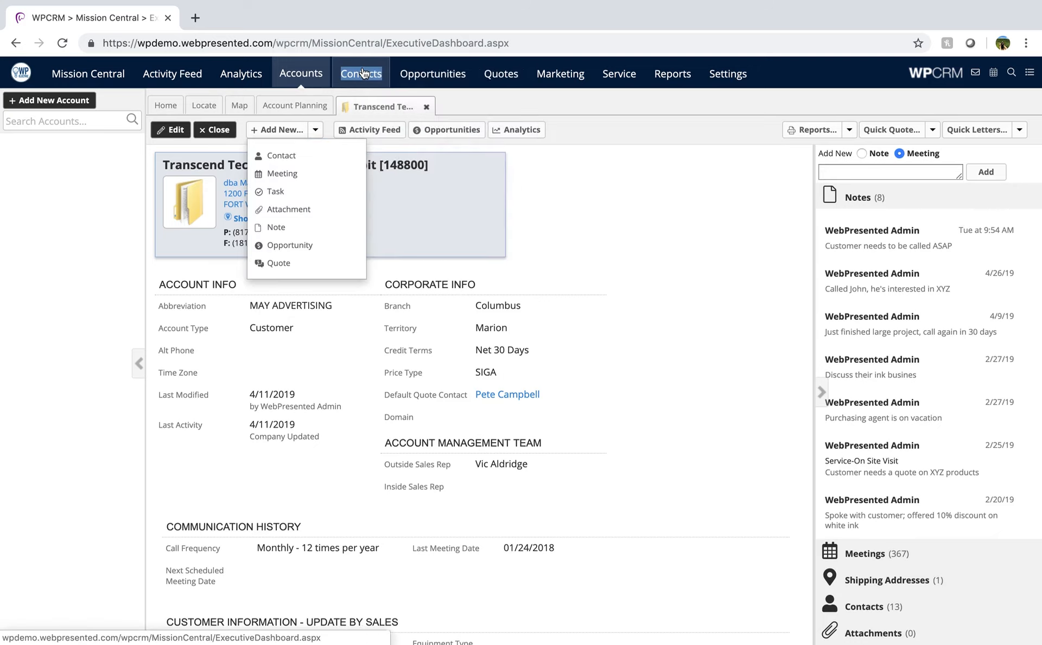
pyautogui.click(363, 67)
pyautogui.rightClick(675, 328)
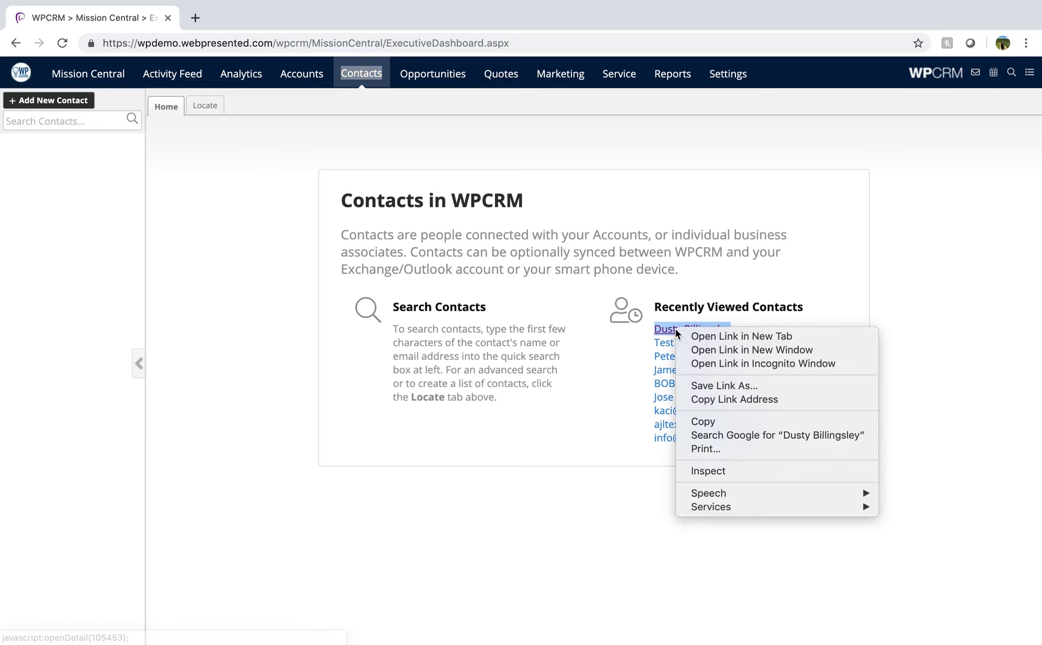
pyautogui.click(675, 328)
pyautogui.click(675, 329)
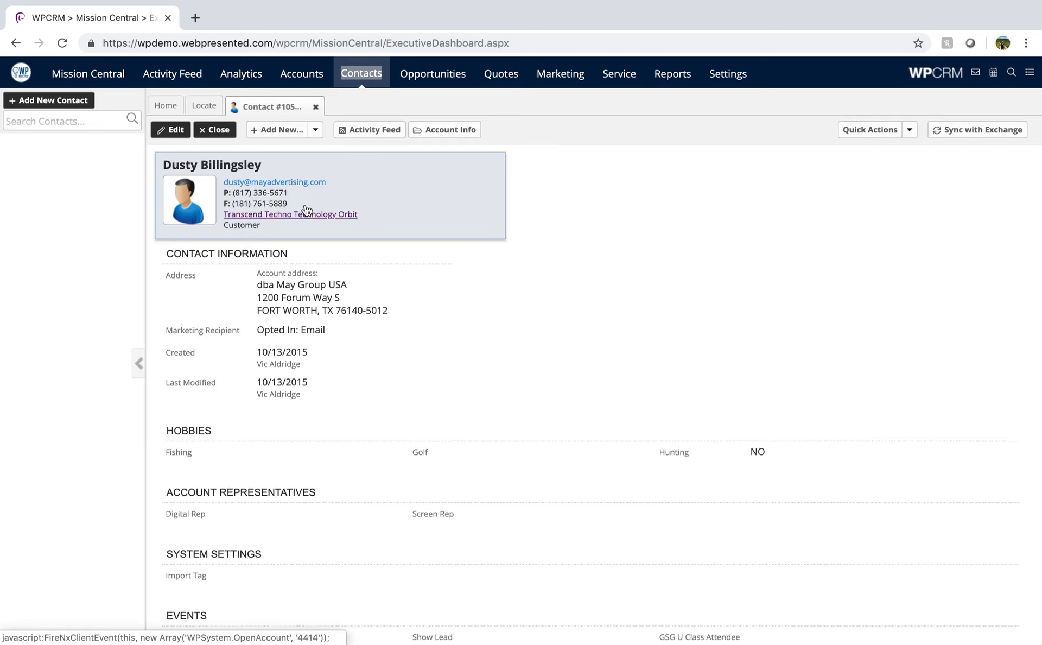
pyautogui.click(315, 131)
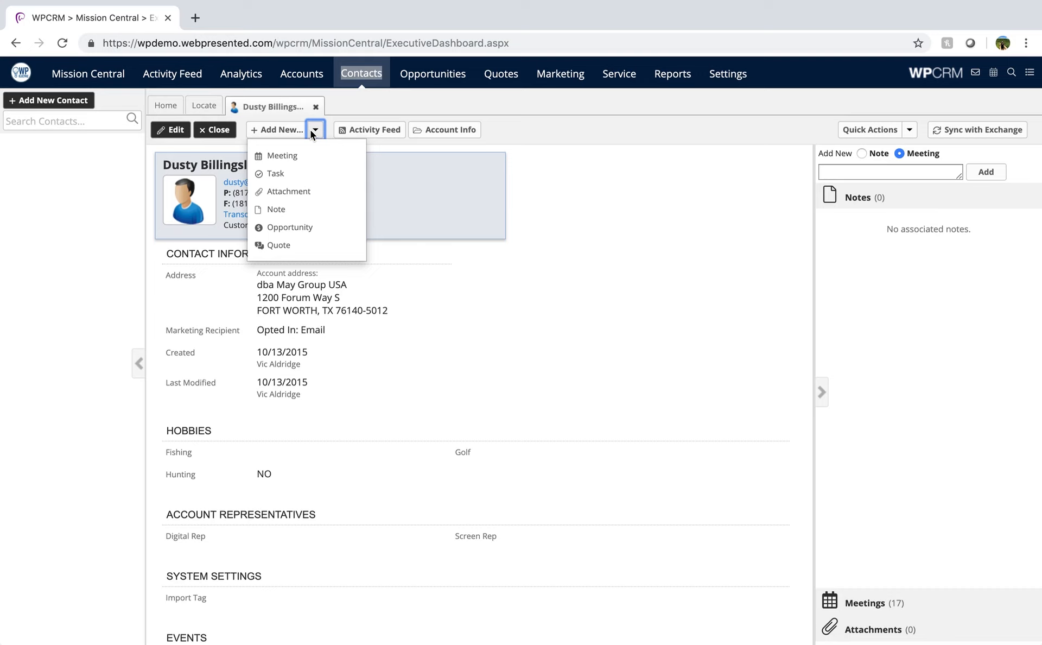
pyautogui.click(488, 286)
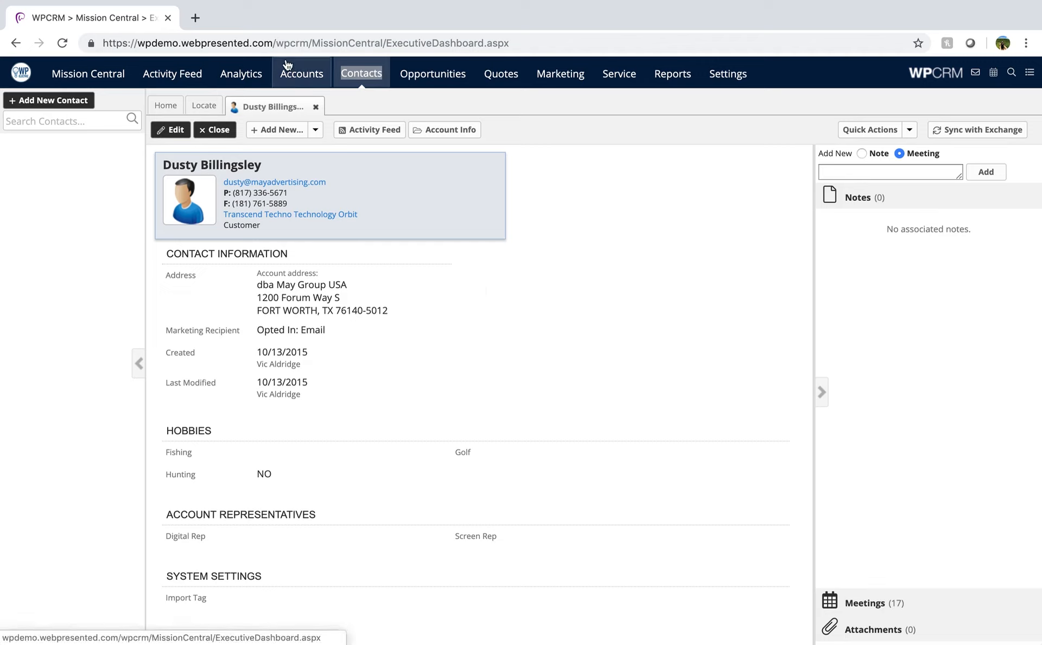
# - Return to the open Transcend Techno Technology Orbit account record
pyautogui.rightClick(299, 76)
pyautogui.press('Escape')
pyautogui.click(300, 76)
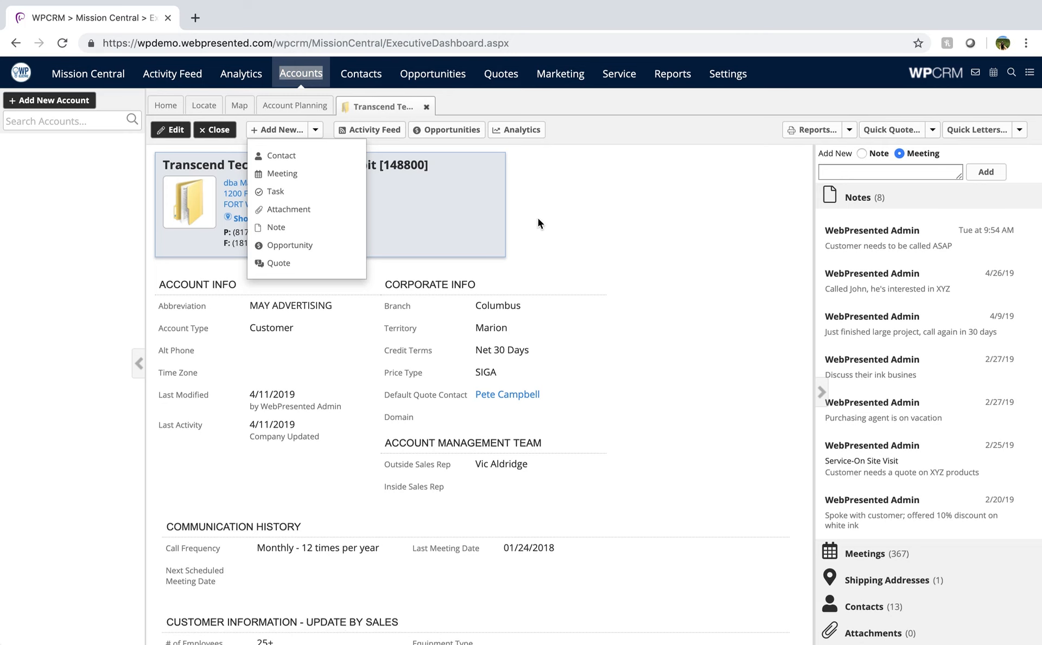
# - Start a new opportunity with the reference "WP Test" and assign WebPresented Admin as its sales rep
pyautogui.click(438, 81)
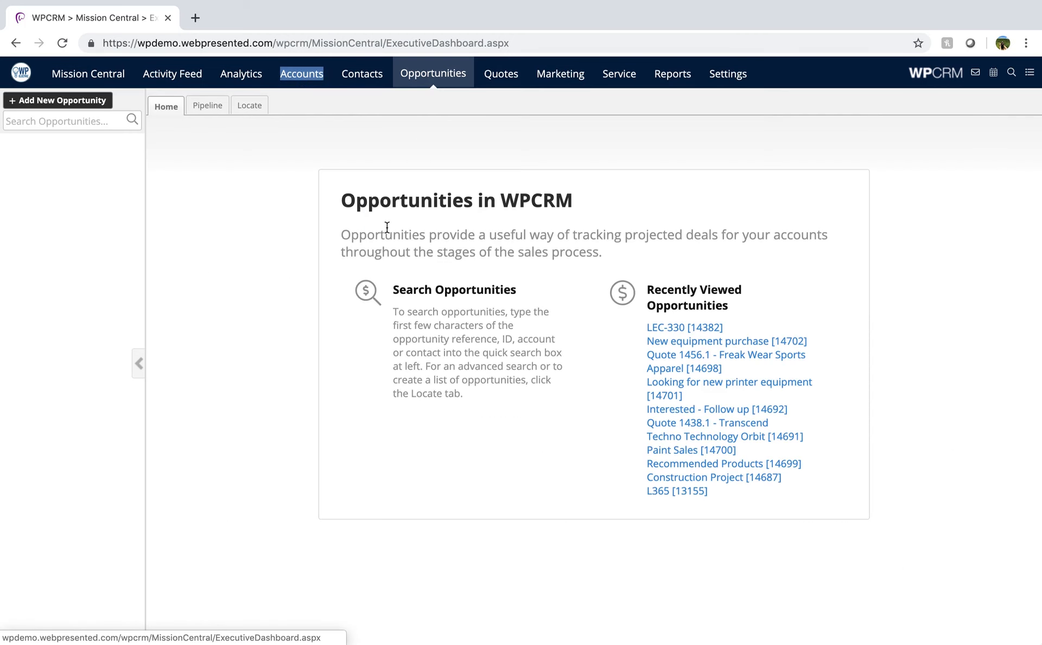
pyautogui.click(73, 106)
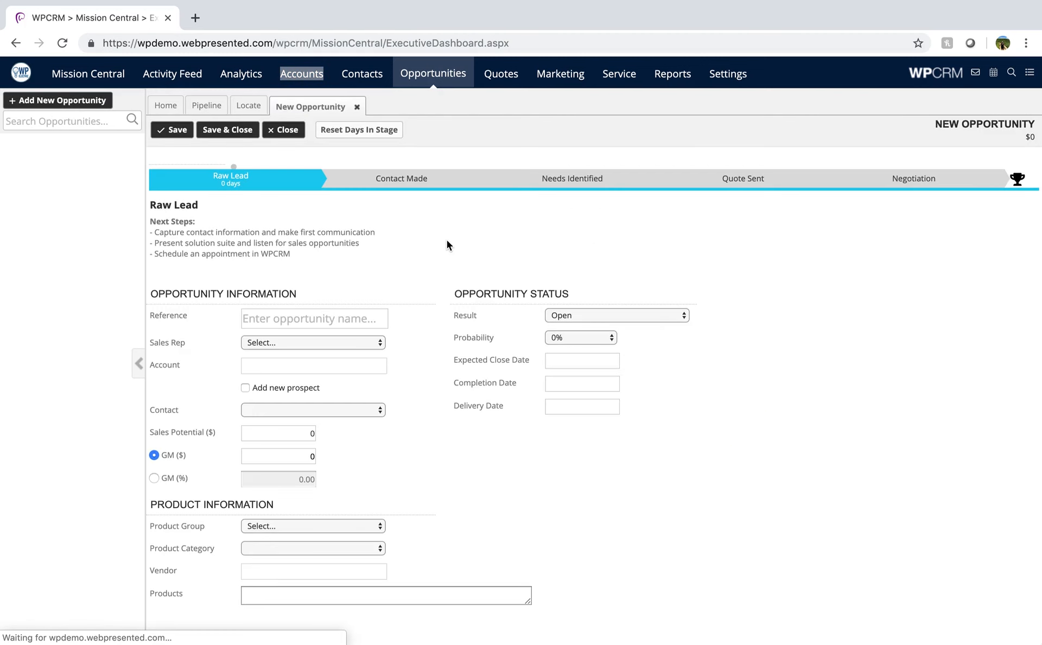
pyautogui.click(335, 325)
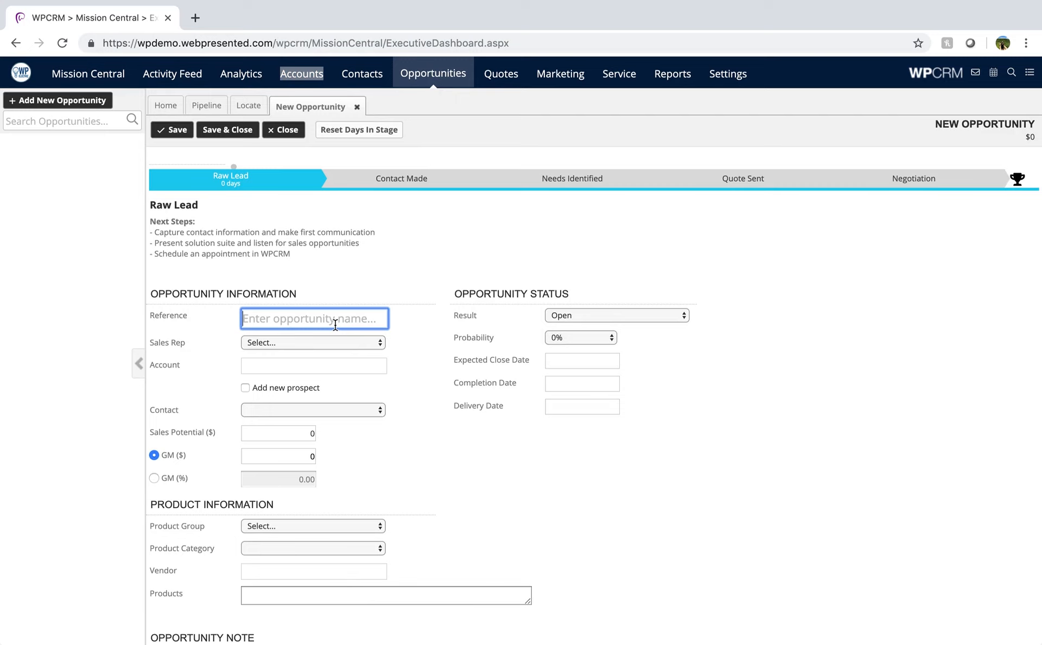
pyautogui.write('WP Tedst')
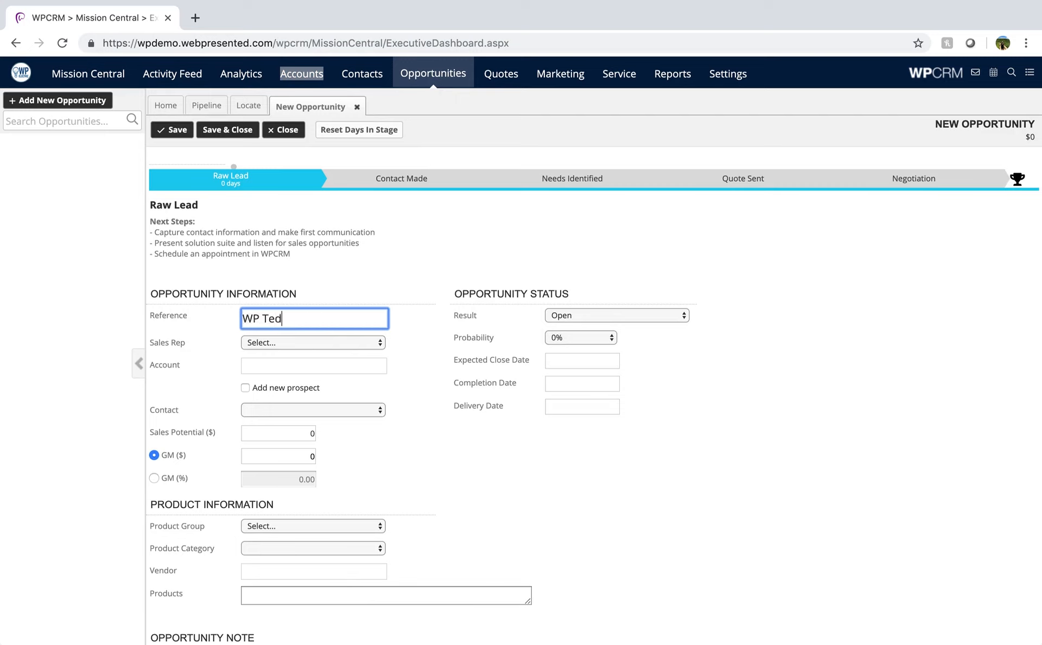
pyautogui.press('BackSpace')
pyautogui.press('BackSpace')
pyautogui.press('BackSpace')
pyautogui.write('st')
pyautogui.click(336, 348)
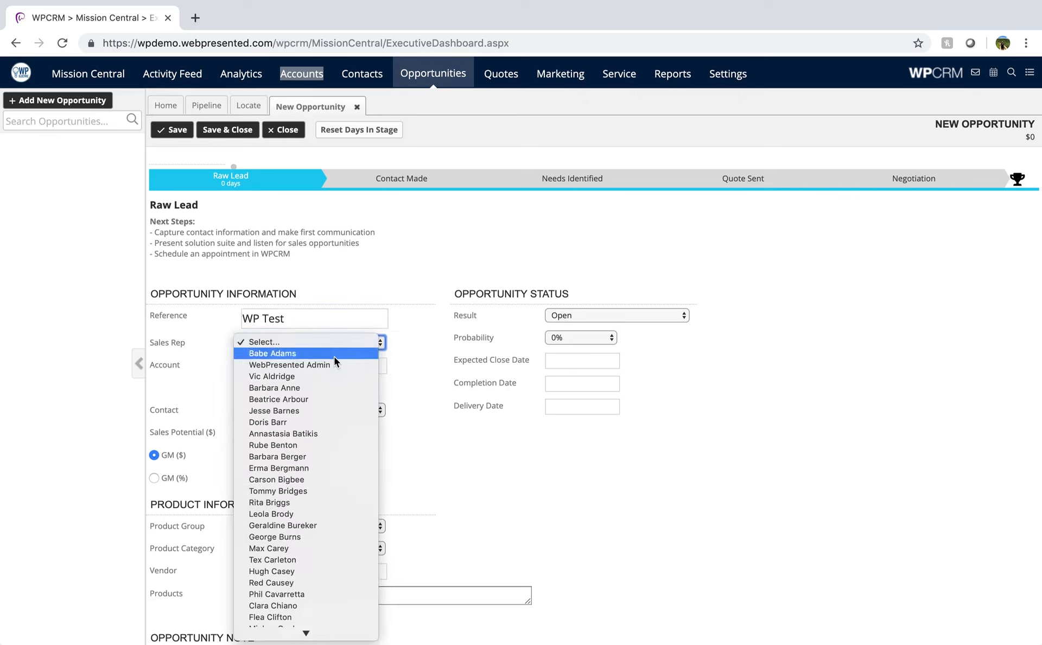
pyautogui.click(335, 365)
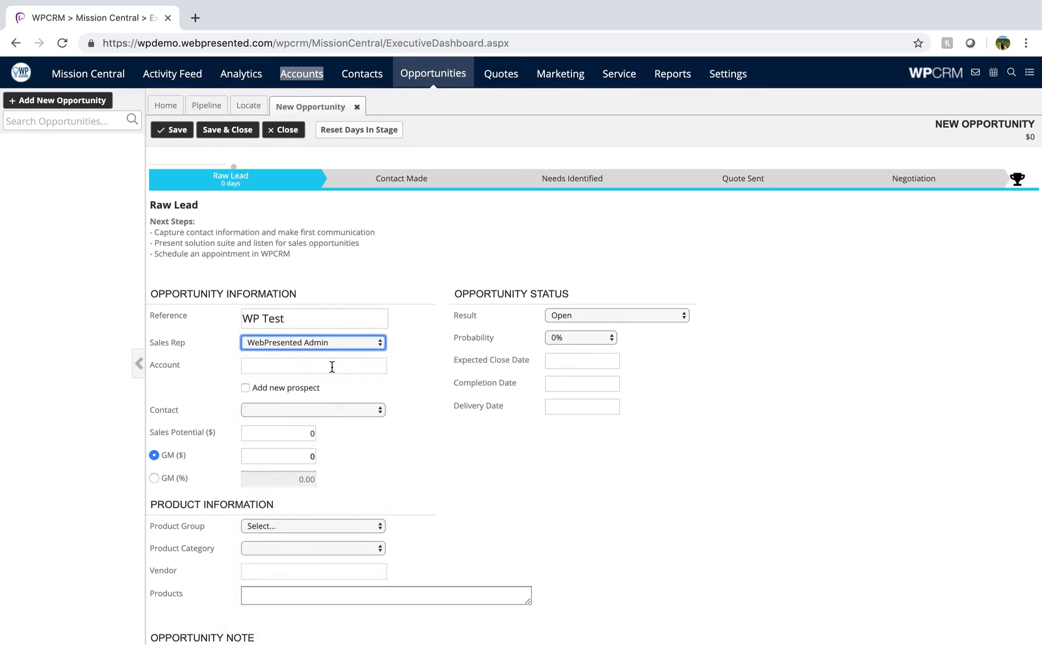
pyautogui.click(332, 365)
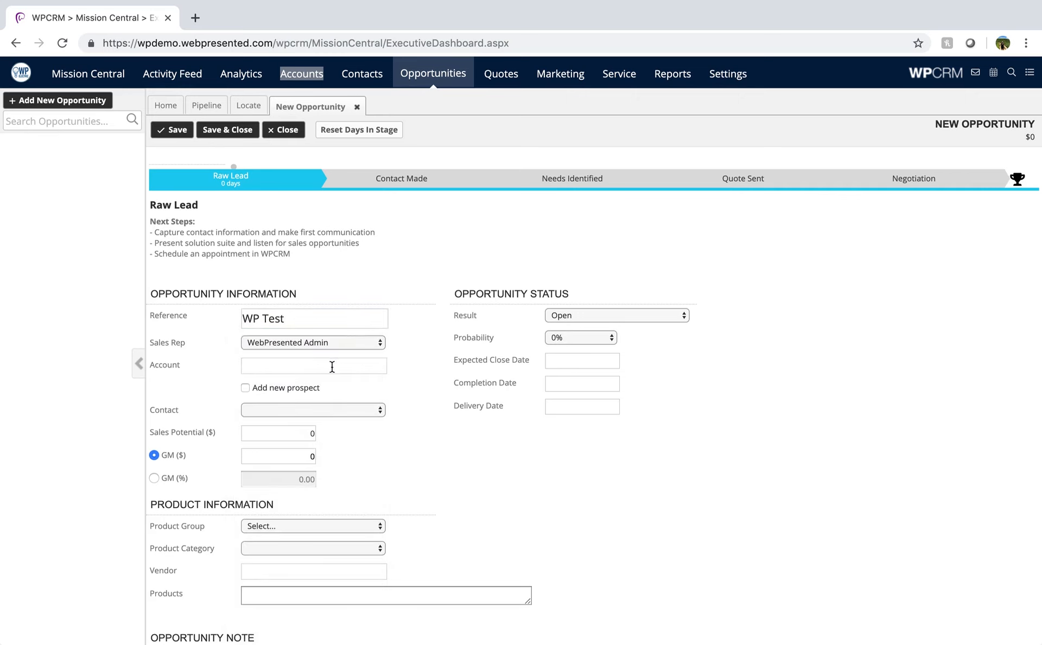
pyautogui.write('fre')
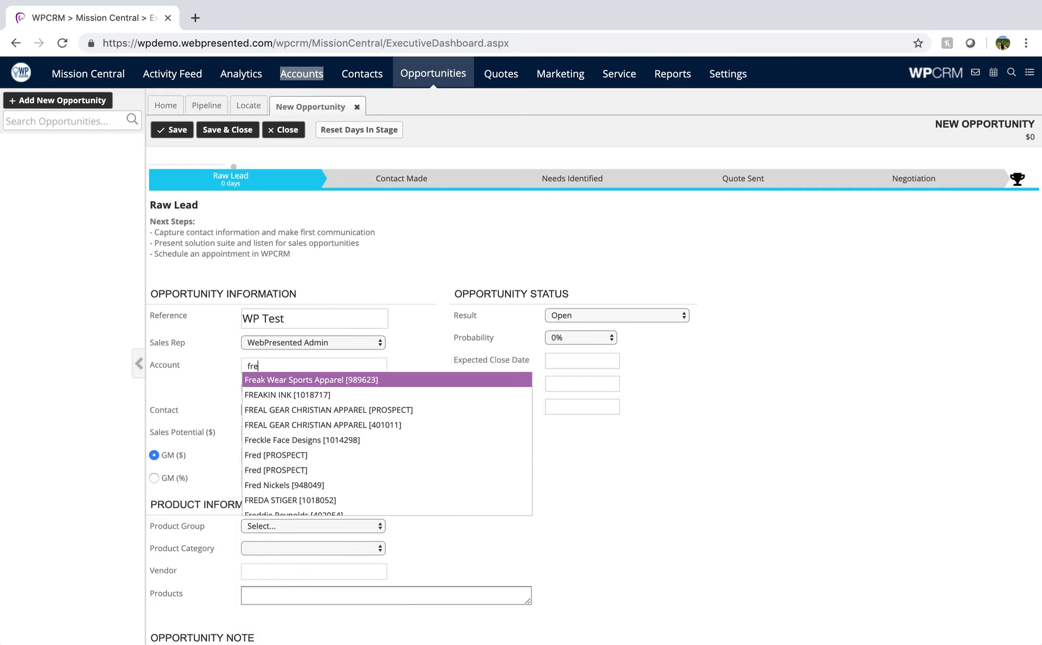
pyautogui.write('d')
pyautogui.press('BackSpace')
pyautogui.press('BackSpace')
pyautogui.press('BackSpace')
pyautogui.press('BackSpace')
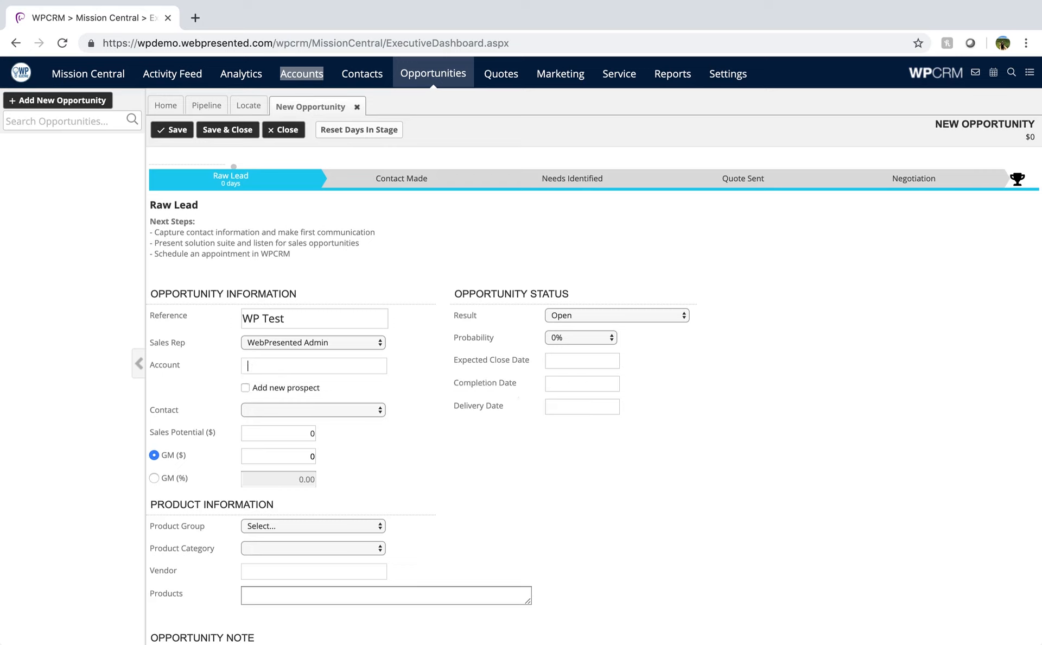
pyautogui.rightClick(222, 369)
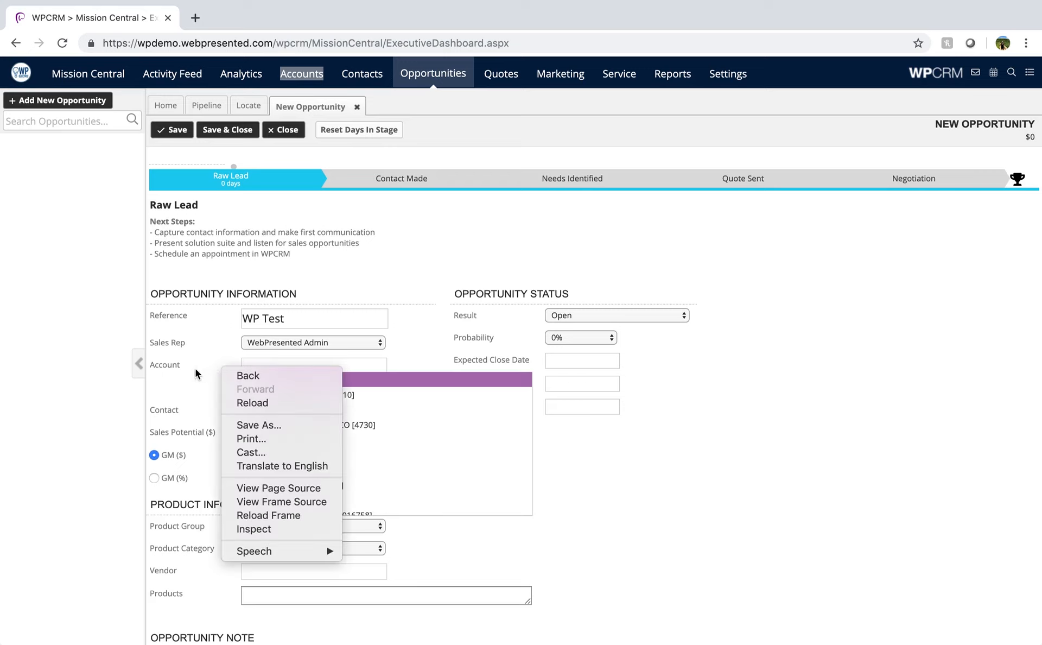
pyautogui.click(196, 369)
pyautogui.click(195, 369)
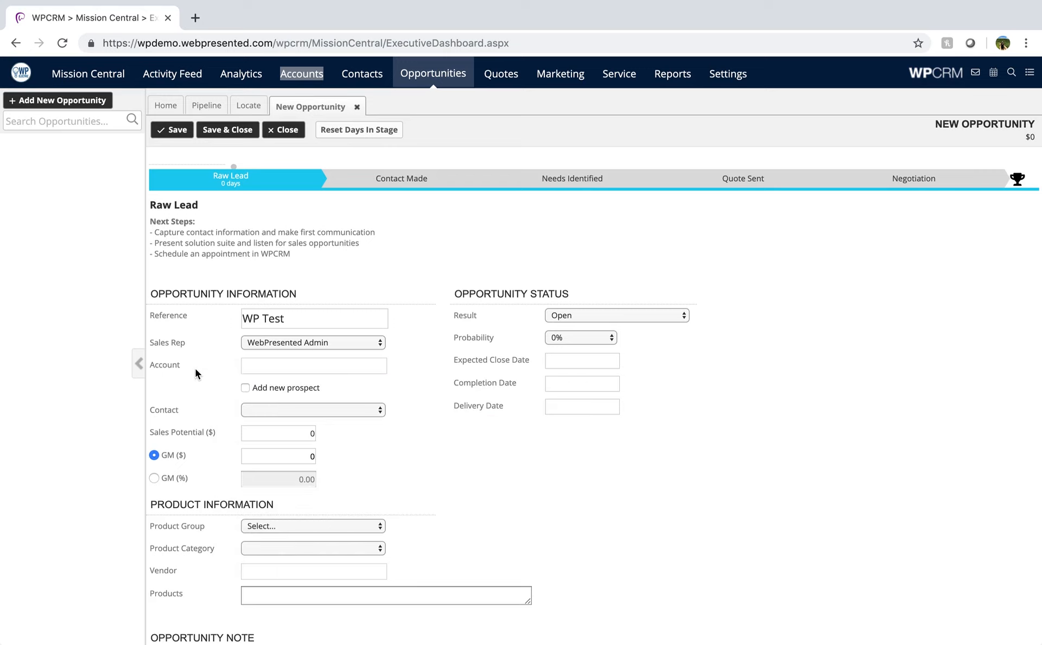
# - Add a new prospect to the opportunity and enter the new account's name and street address
pyautogui.click(284, 389)
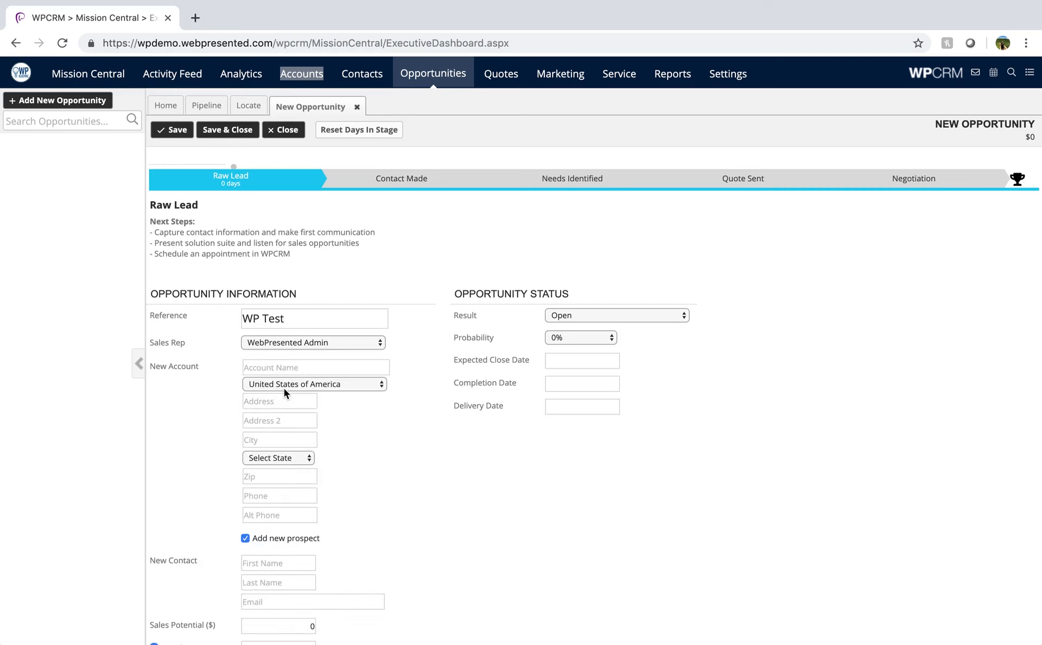
pyautogui.click(285, 371)
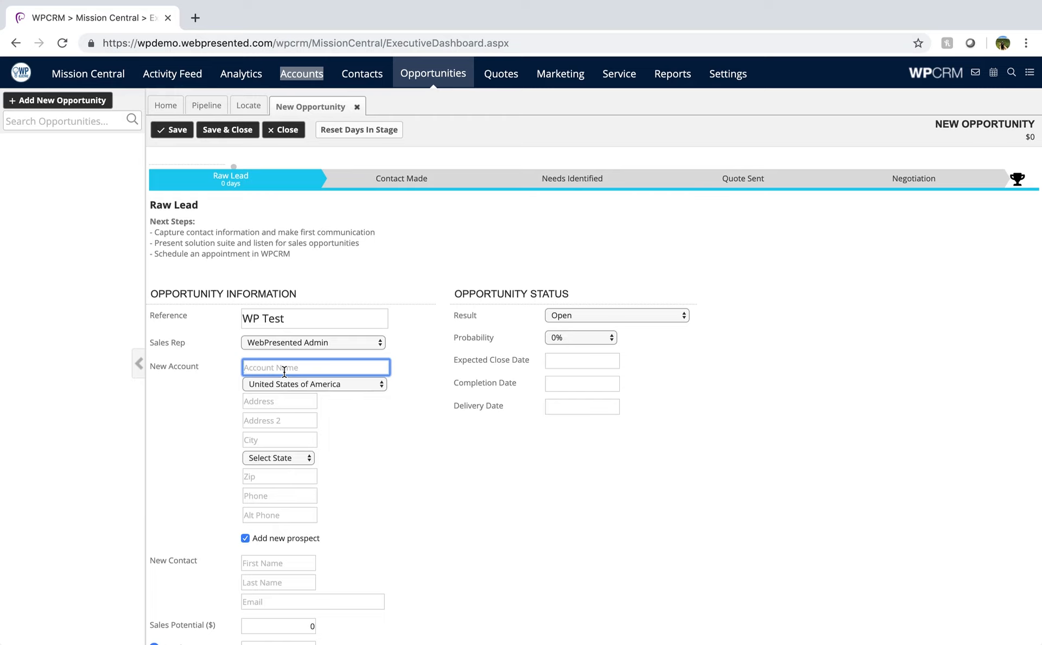
pyautogui.write('Ari Test')
pyautogui.press('Tab')
pyautogui.write('23')
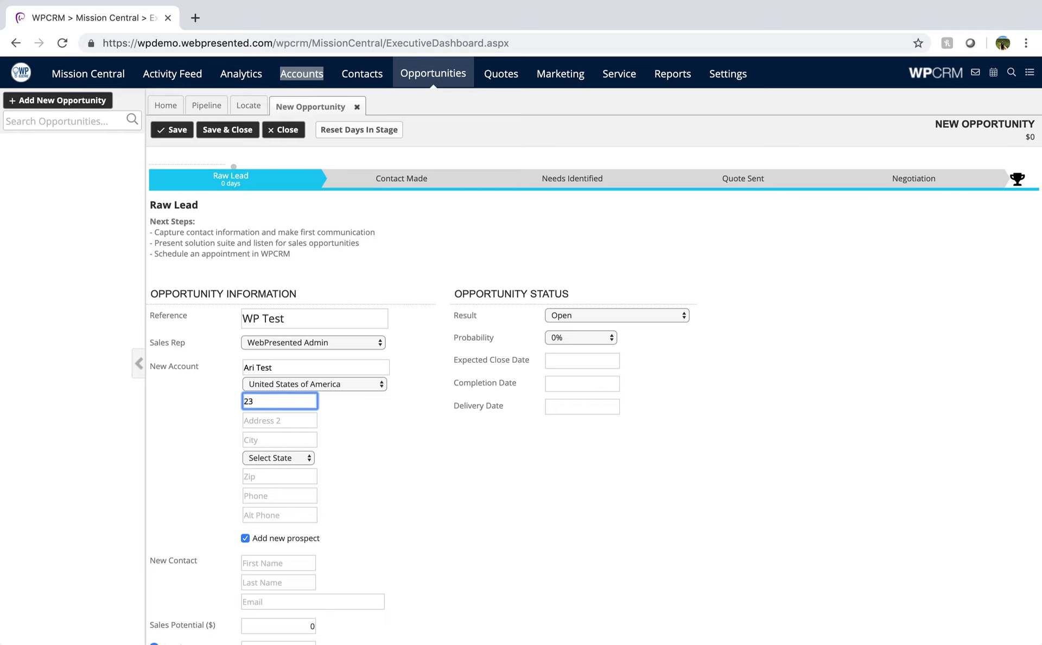
pyautogui.write('3 test street')
pyautogui.press('Tab')
pyautogui.press('Tab')
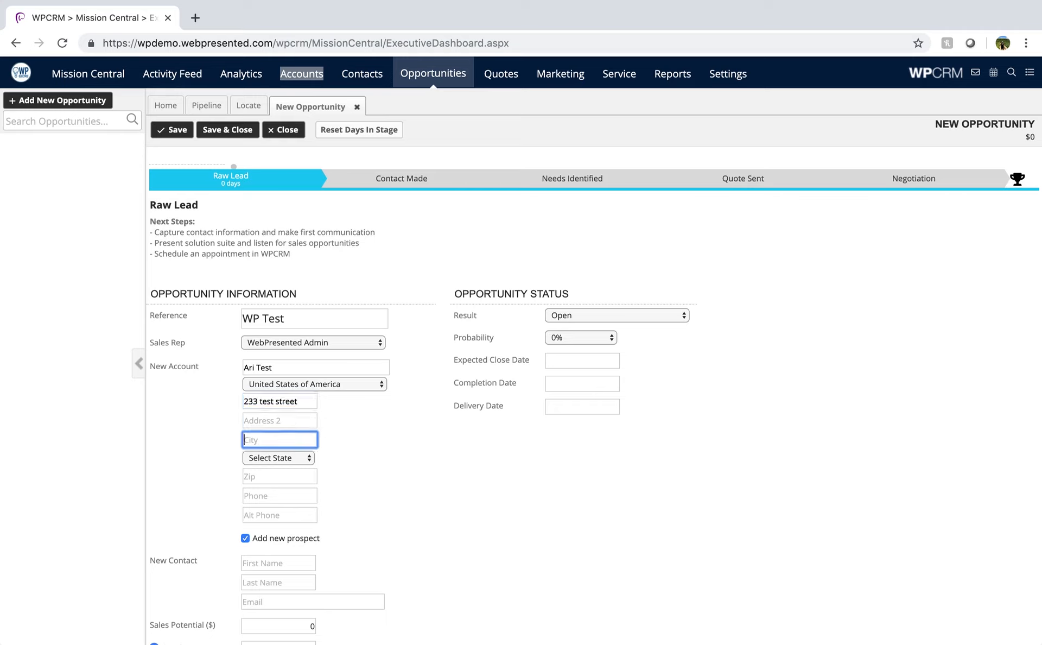
# - Fill in the new account's city, state and ZIP code
pyautogui.write('columbus')
pyautogui.press('Tab')
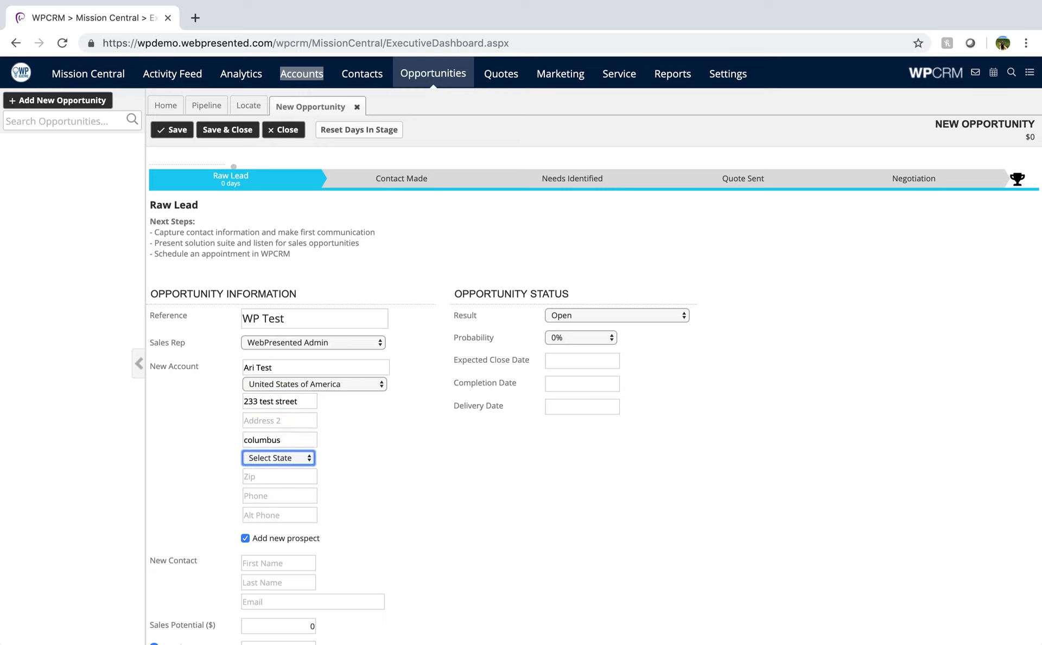
pyautogui.press('o')
pyautogui.press('Tab')
pyautogui.write('43119')
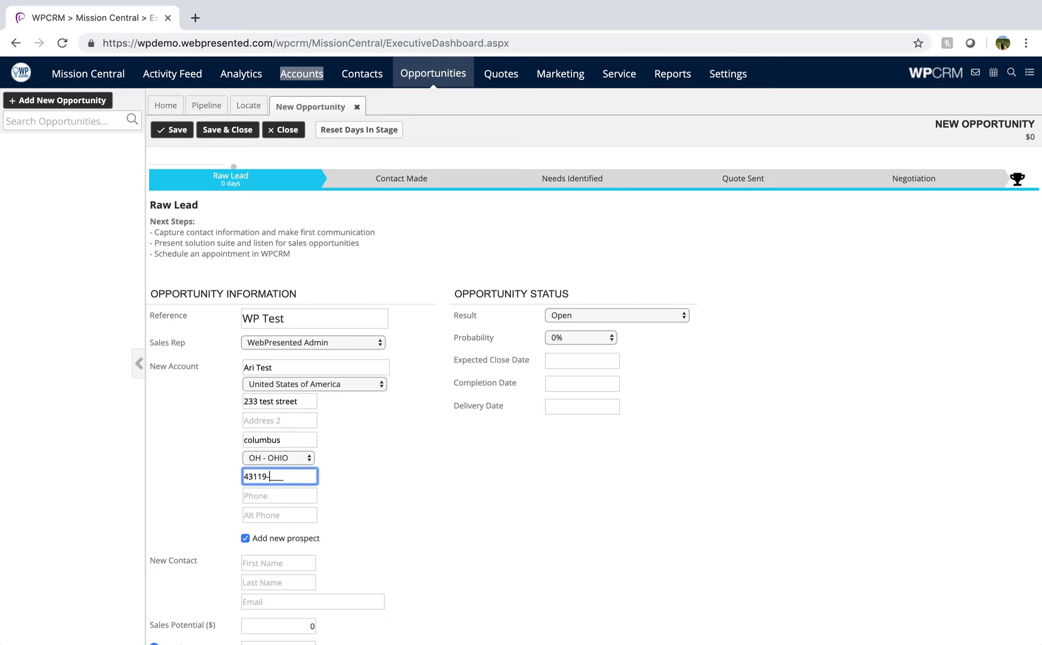
# - Enter the new contact's first name, last name and e-mail address, leaving the account's phone fields empty
pyautogui.press('Tab')
pyautogui.press('Tab')
pyautogui.press('Tab')
pyautogui.press('Tab')
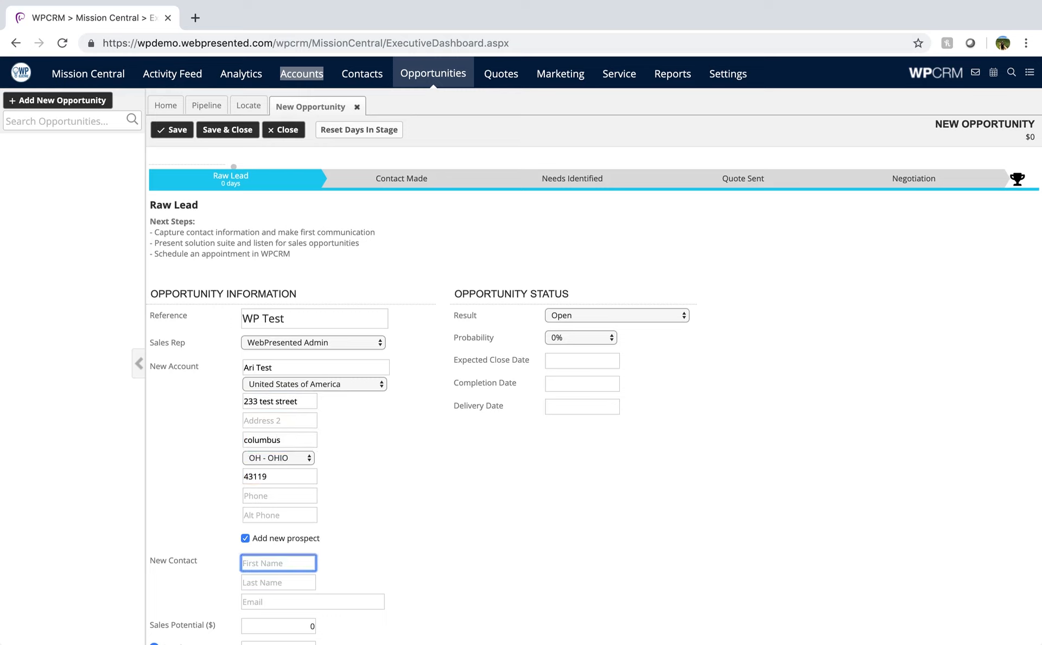
pyautogui.write('Ari Test')
pyautogui.press('Tab')
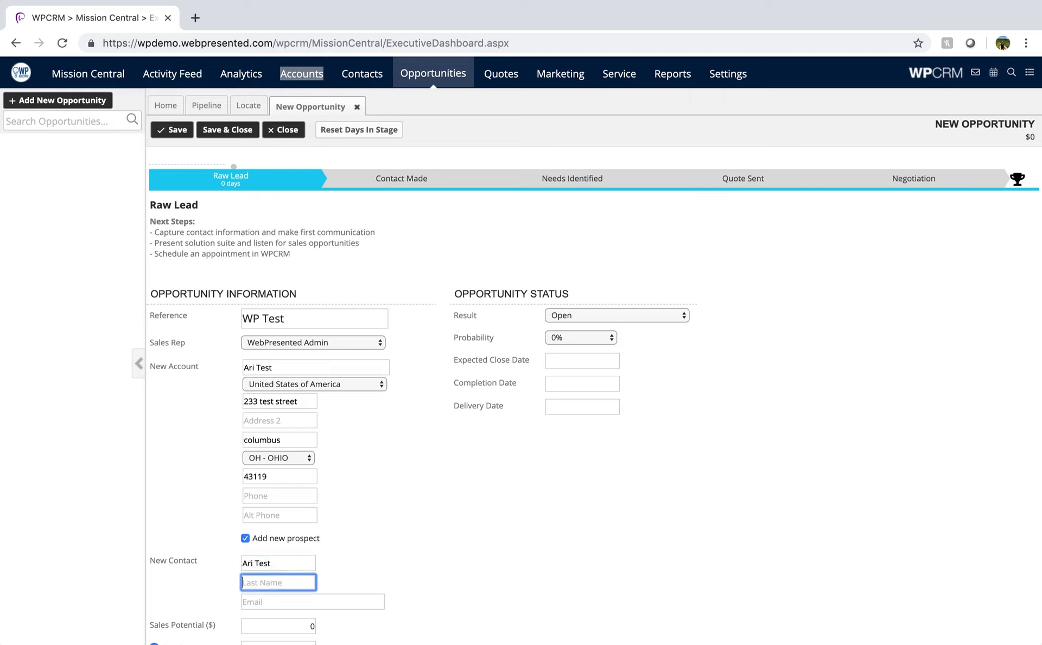
pyautogui.write('F')
pyautogui.press('Tab')
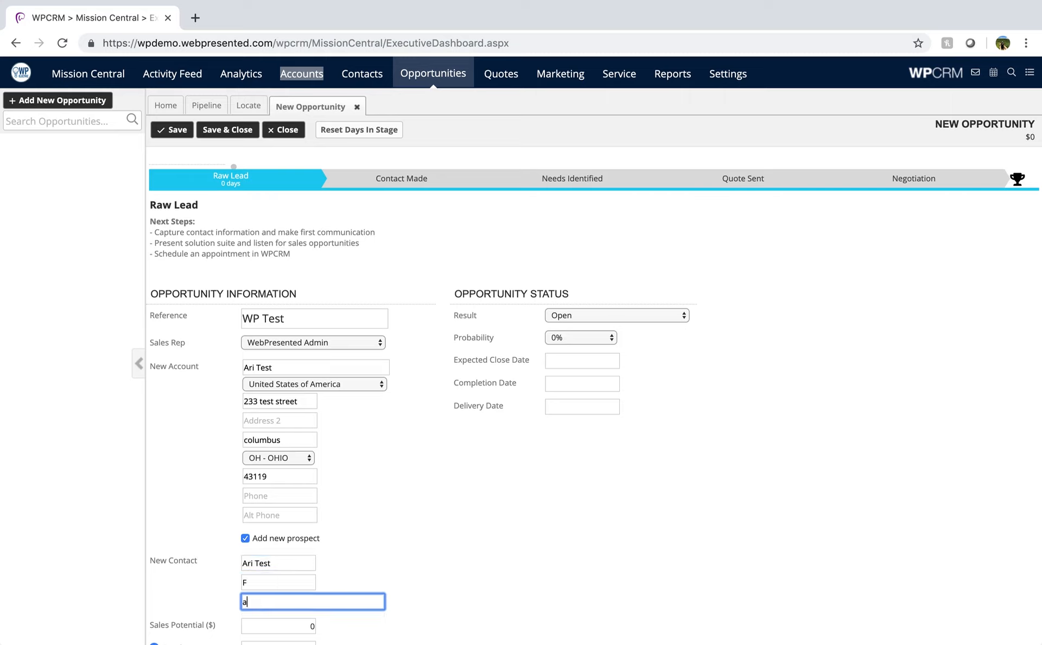
# - Set the opportunity's sales potential to $1,000 and its gross margin (GM $) to 200
pyautogui.scroll(-3, 683, 488)
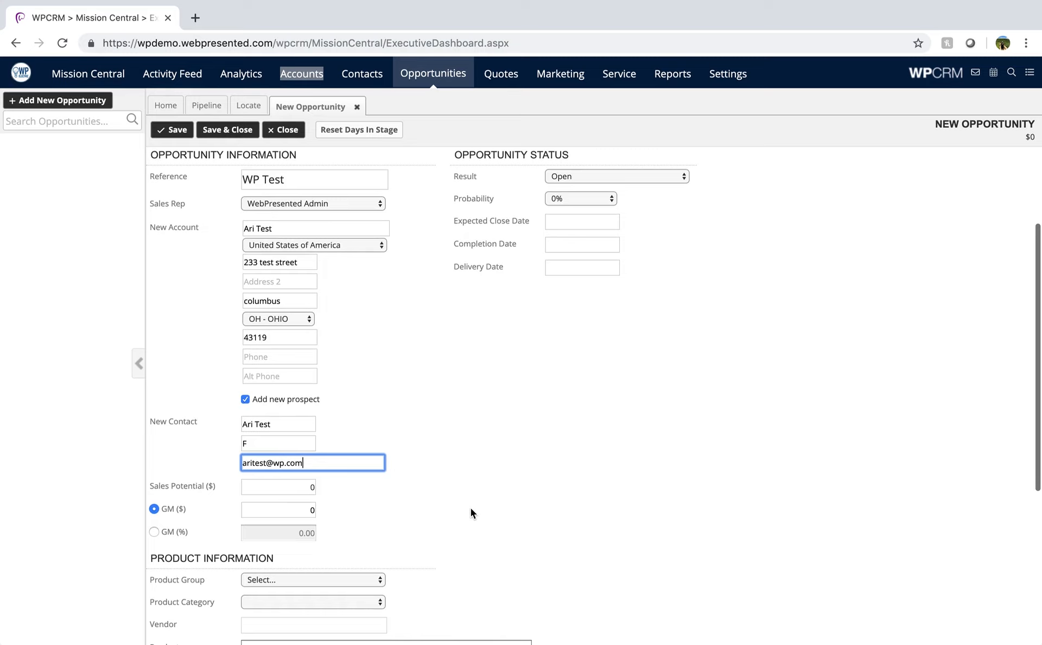
pyautogui.click(284, 488)
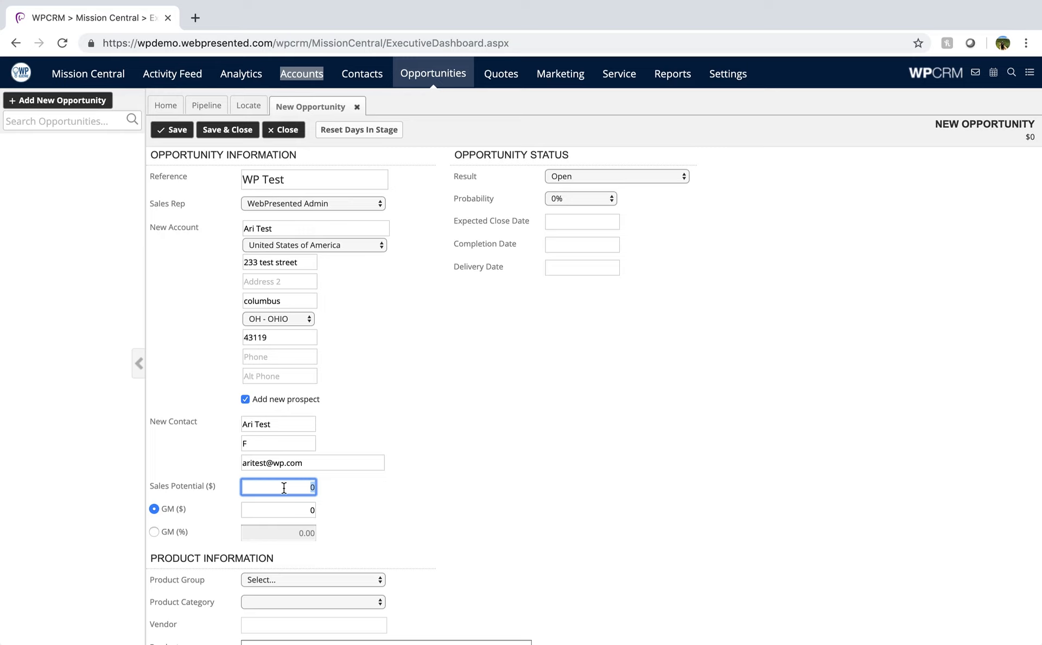
pyautogui.write('1000')
pyautogui.click(289, 506)
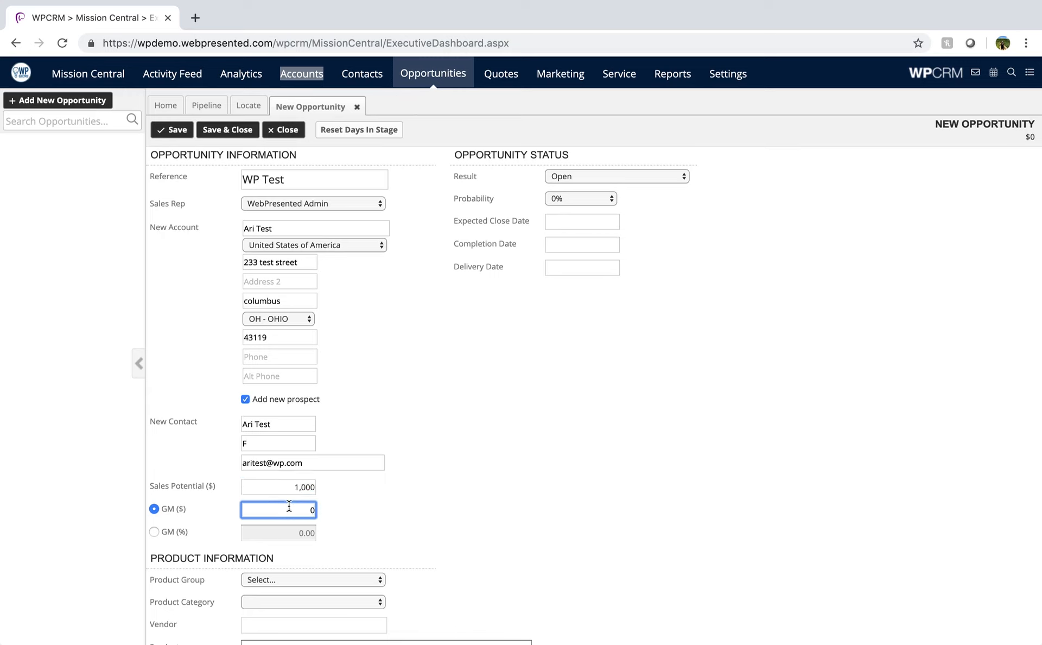
pyautogui.write('200')
# - Save the opportunity and advance its sales stage to Contact Made
pyautogui.click(184, 133)
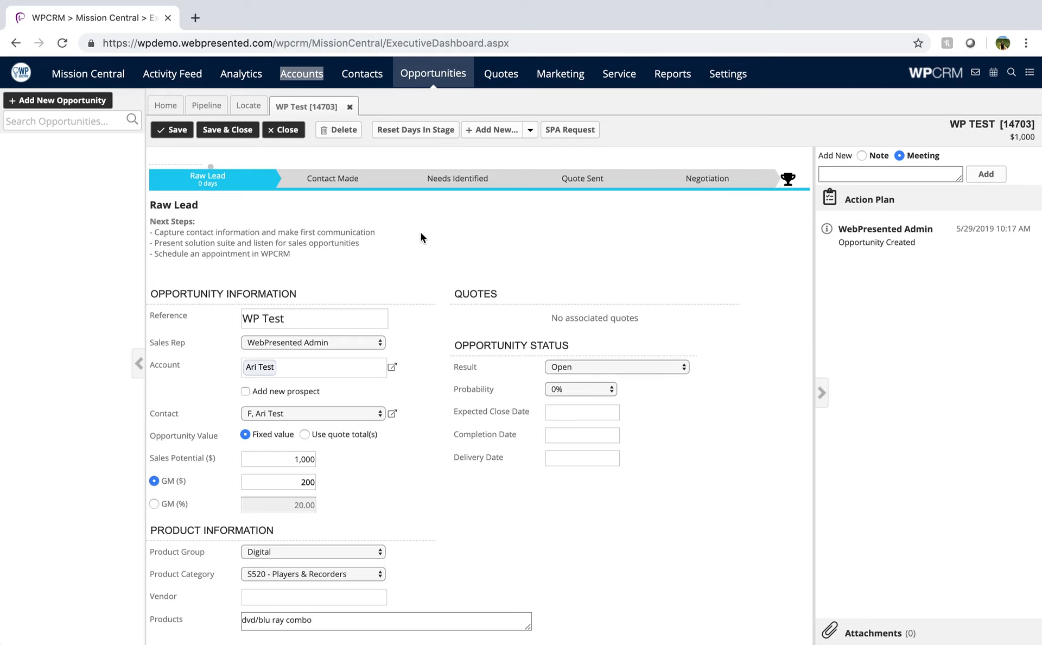
pyautogui.click(363, 182)
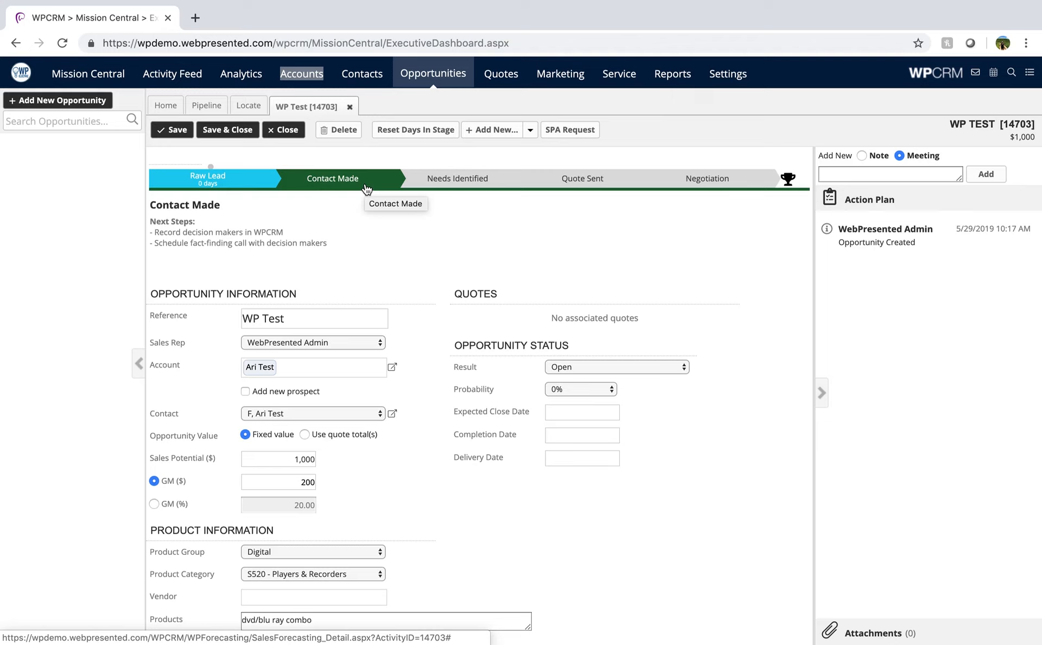
# - Return the opportunity to Raw Lead and log a meeting noting the point of contact is unhappy with the bluray players' quality from vendor 1234
pyautogui.click(269, 187)
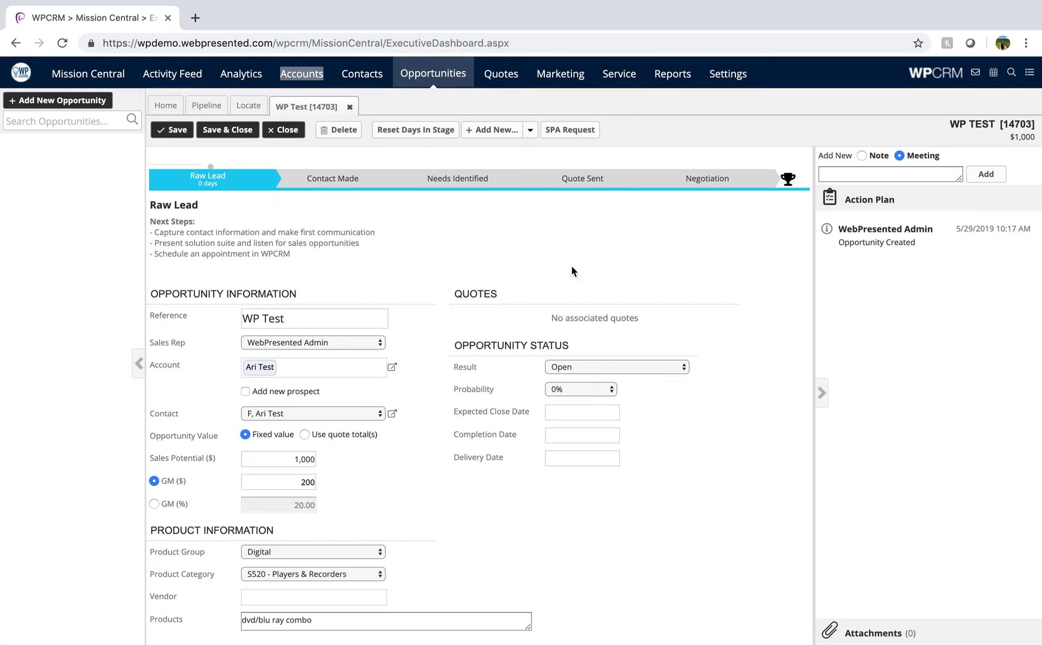
pyautogui.click(922, 179)
pyautogui.write('A')
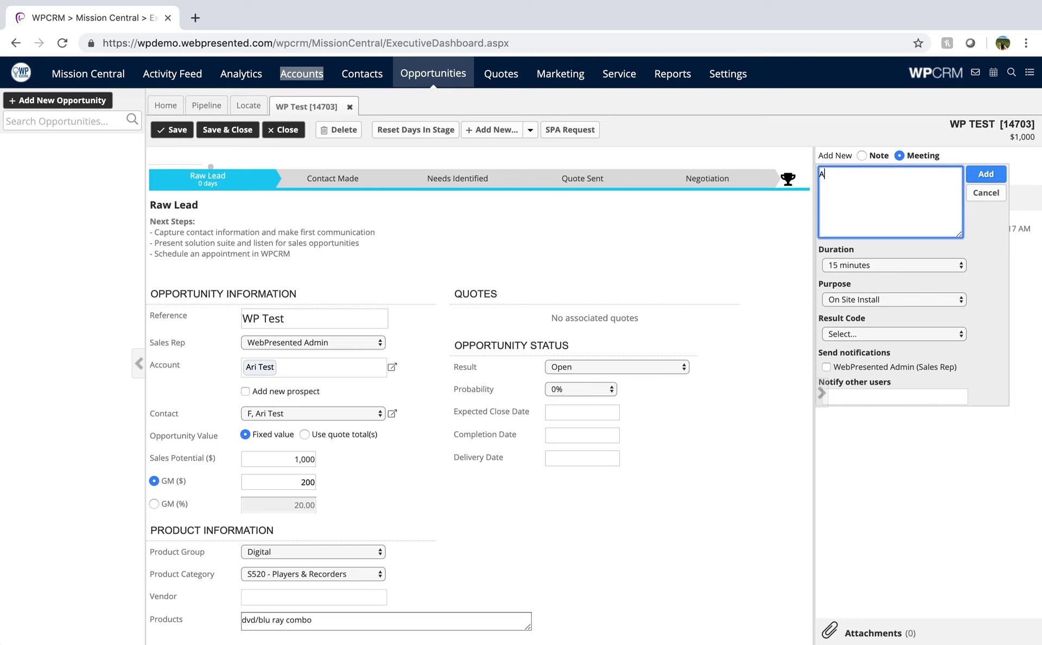
pyautogui.write('ri is the point of contact. is not happy with the ')
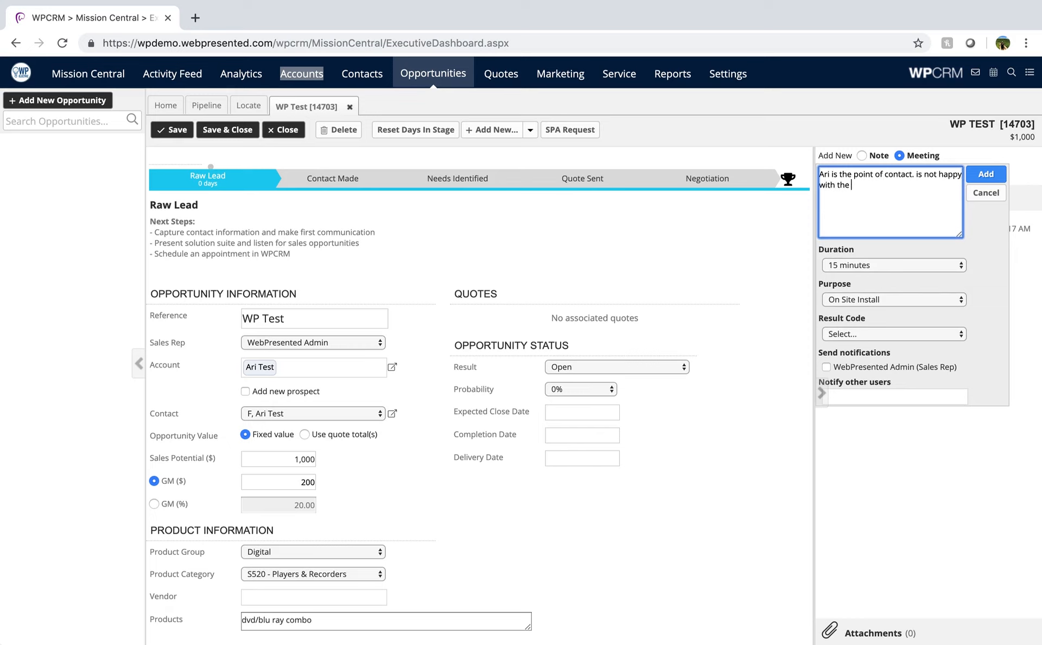
pyautogui.write('quality of bluray players heis cu')
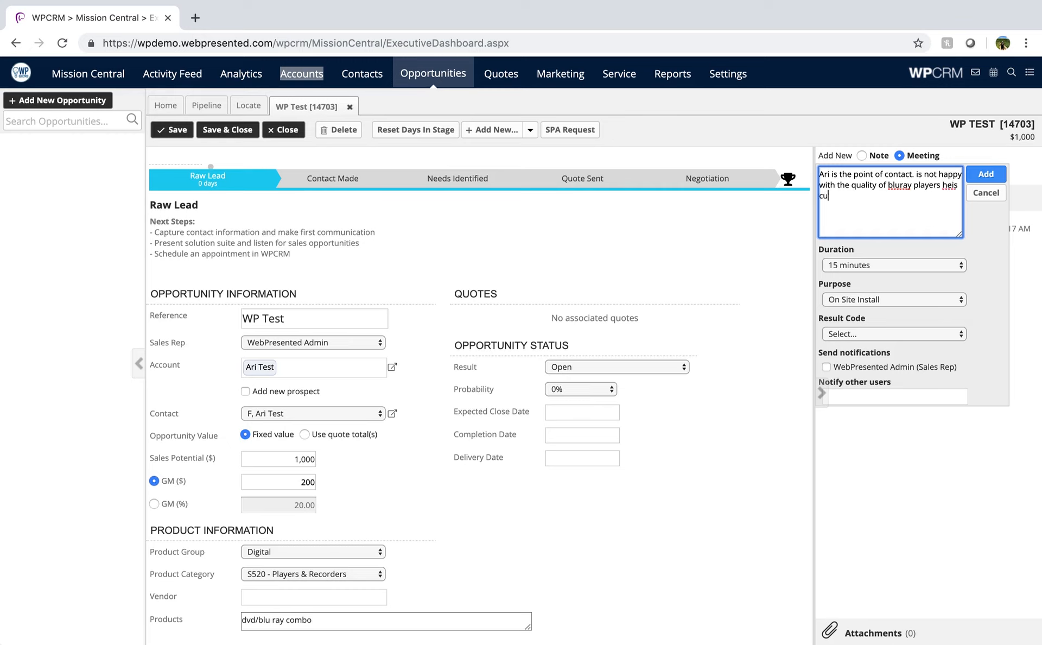
pyautogui.write('rrently getting from vendor 1234')
pyautogui.click(987, 175)
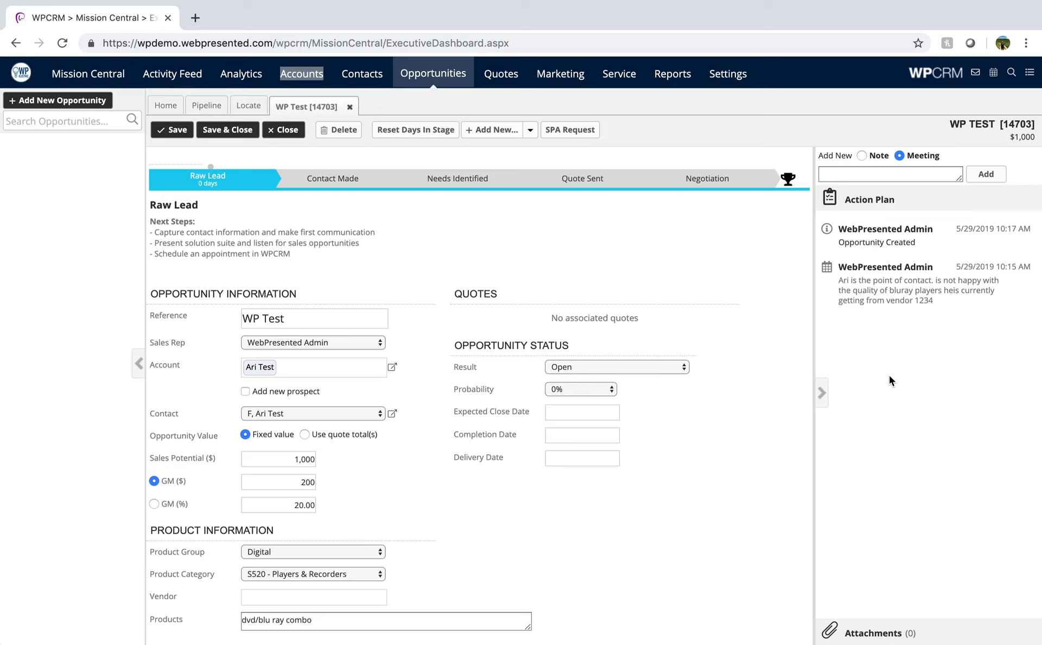
# - Advance the opportunity to Contact Made and save it, and review the Create in ERP task without changing it
pyautogui.click(354, 179)
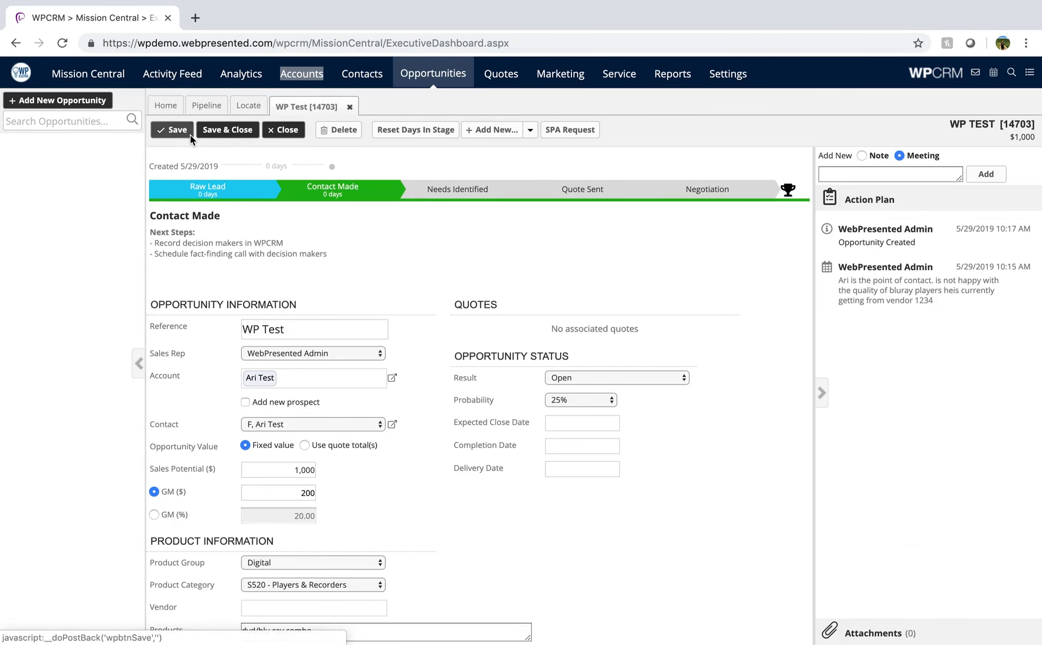
pyautogui.click(188, 134)
pyautogui.click(663, 280)
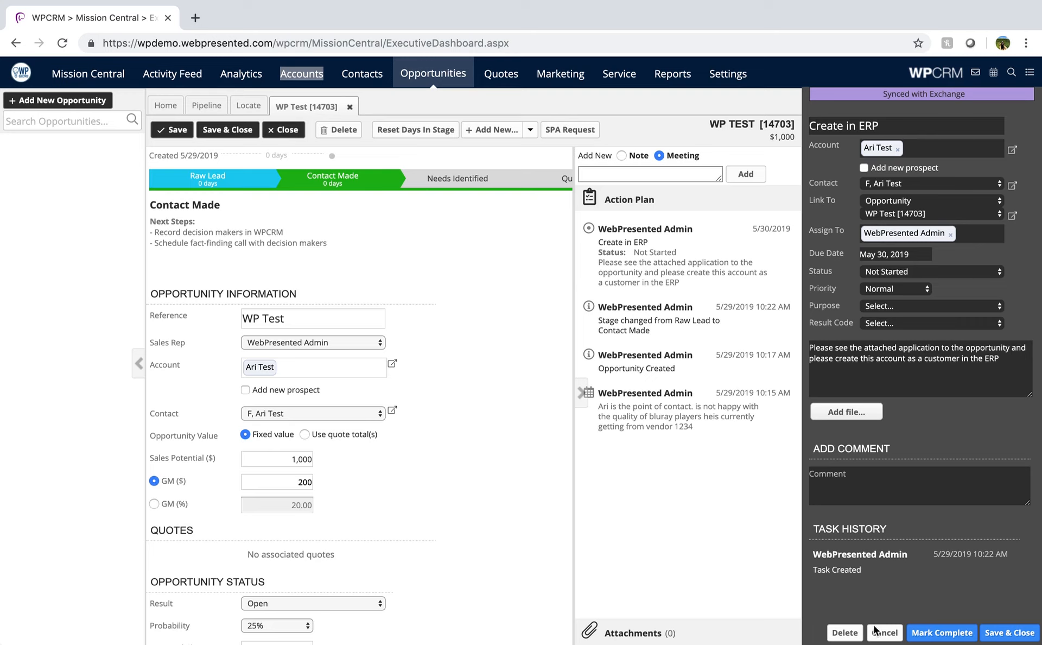
pyautogui.click(885, 638)
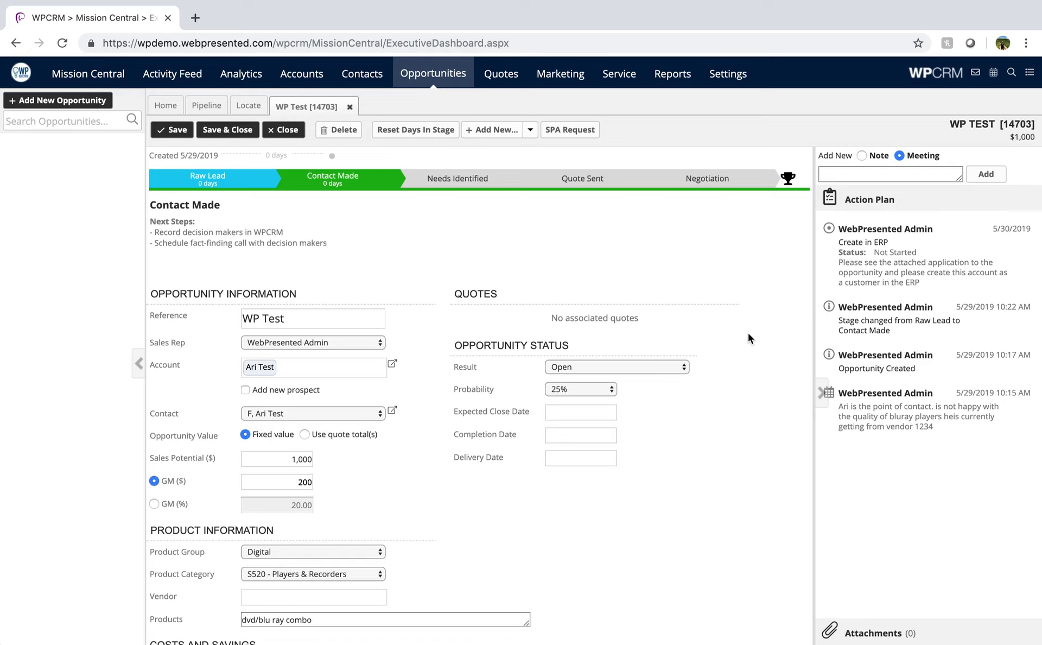
# - View the opportunity pipeline as a funnel and as a list, and switch to the board grouped by sales stage
pyautogui.click(215, 110)
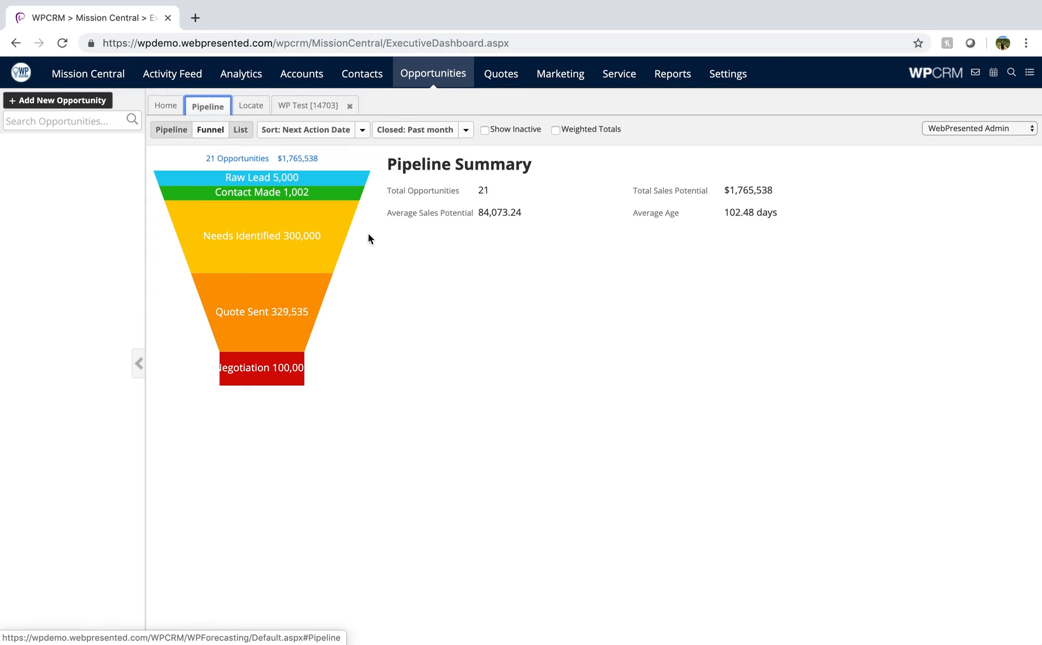
pyautogui.rightClick(247, 130)
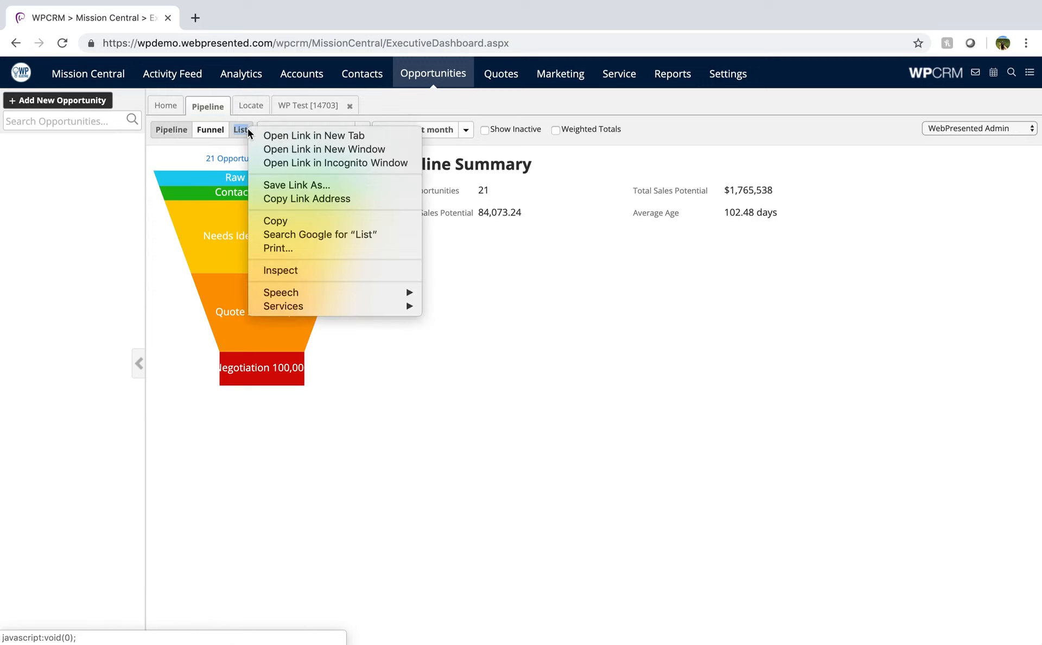
pyautogui.click(247, 130)
pyautogui.click(248, 130)
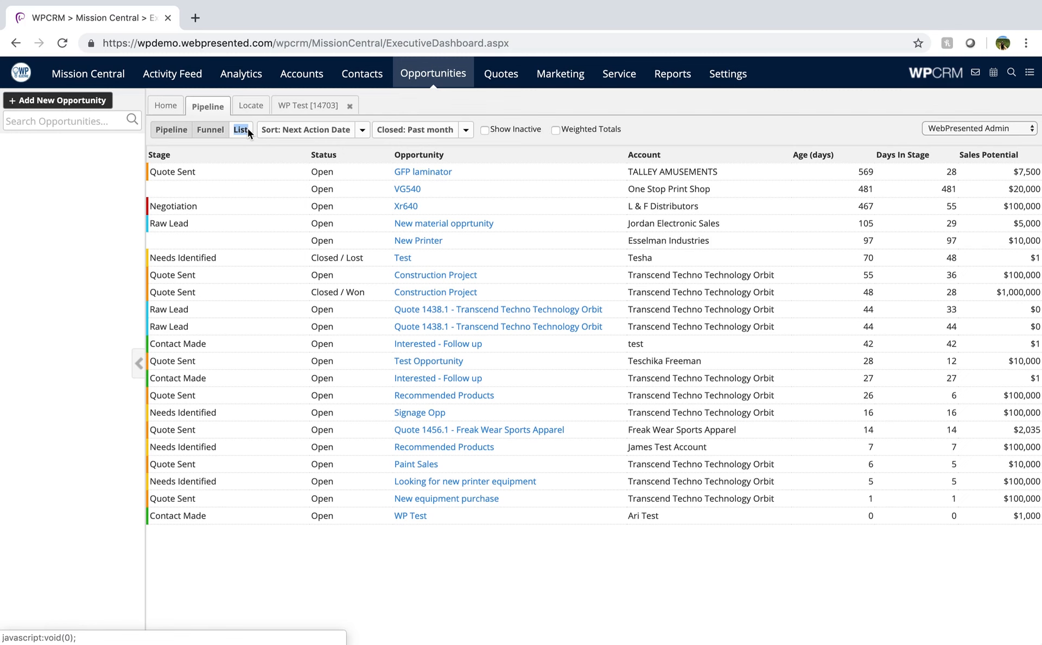
pyautogui.click(174, 130)
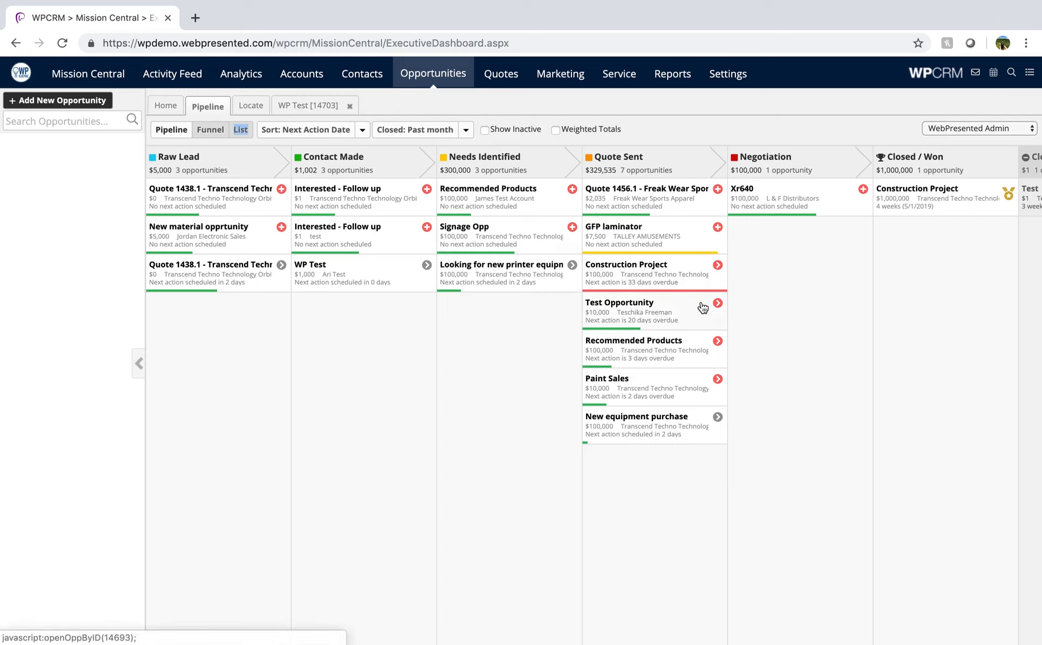
# - Look at the new task form for the Contact Made opportunity "Interested - Follow up" of account test, and leave it without saving
pyautogui.click(427, 227)
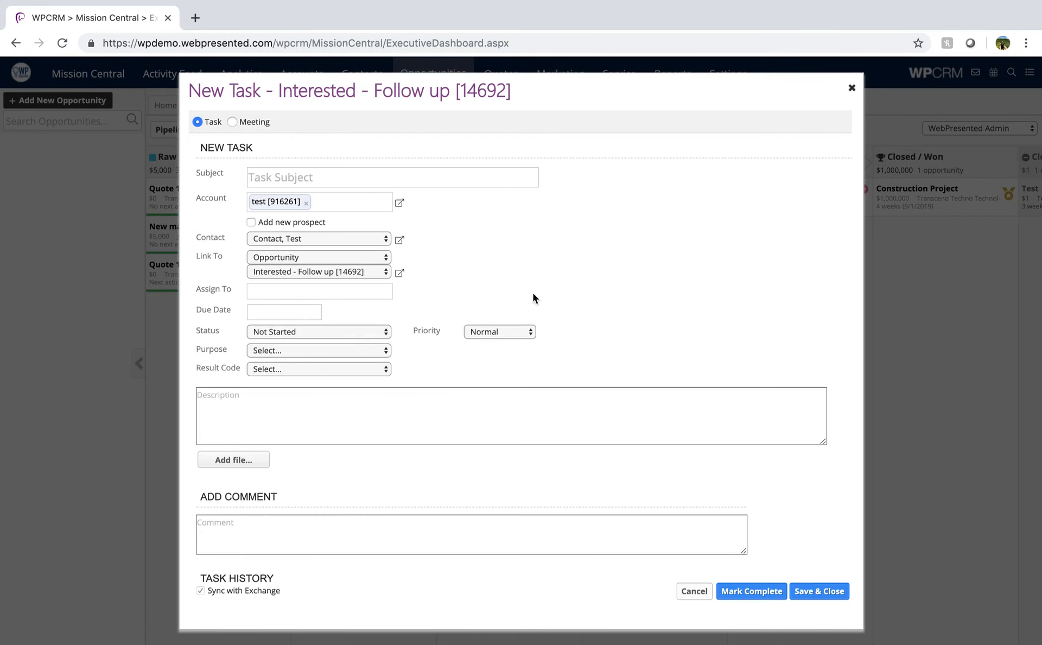
pyautogui.click(694, 590)
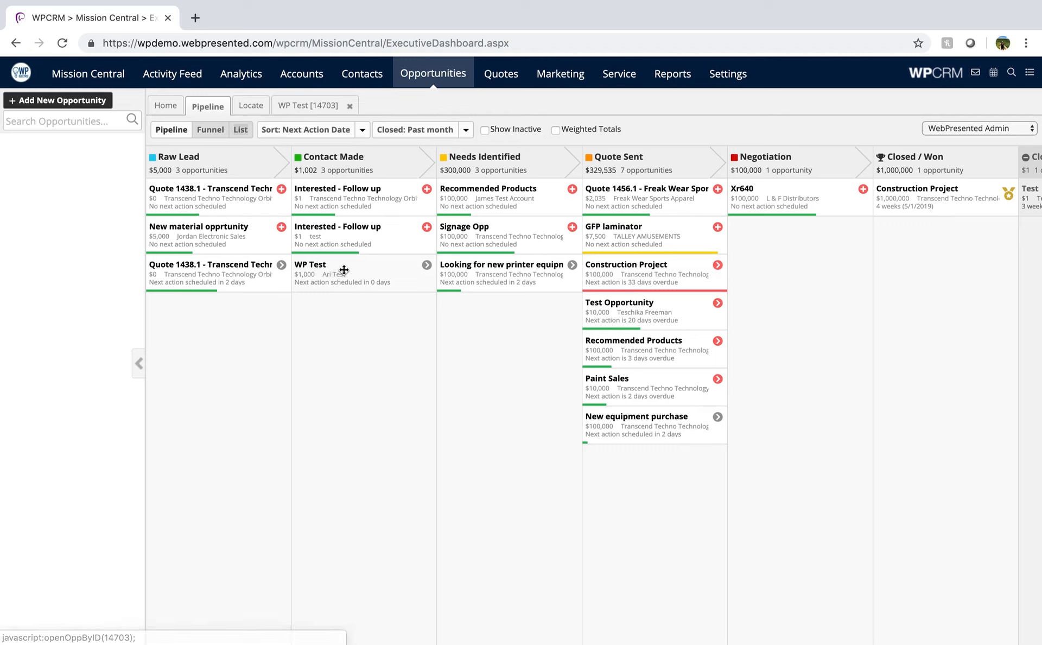
# - Move the WP Test opportunity to Needs Identified, and show the closing targets by carrying it to Closed / Won and back
pyautogui.moveTo(343, 270); pyautogui.dragTo(485, 318)
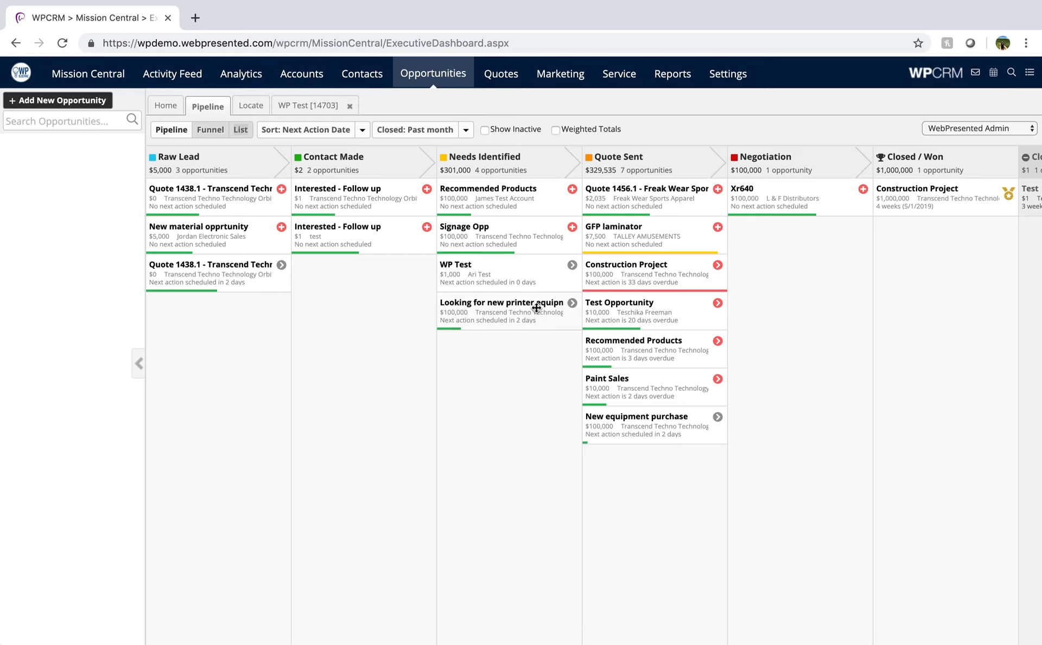
pyautogui.moveTo(521, 277); pyautogui.dragTo(820, 606)
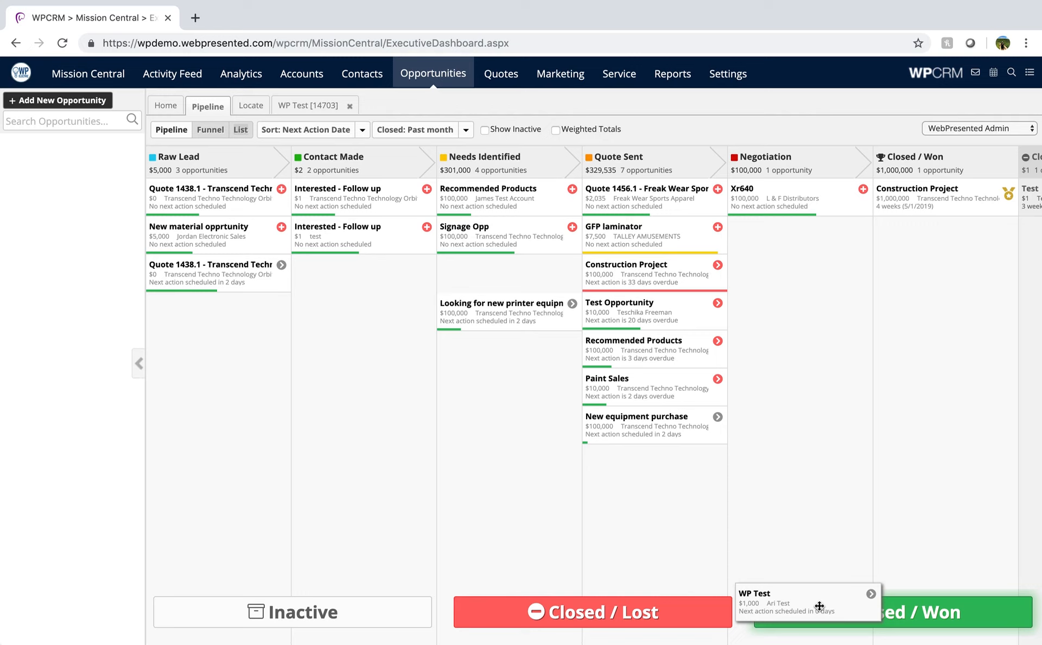
pyautogui.moveTo(819, 606); pyautogui.dragTo(524, 358)
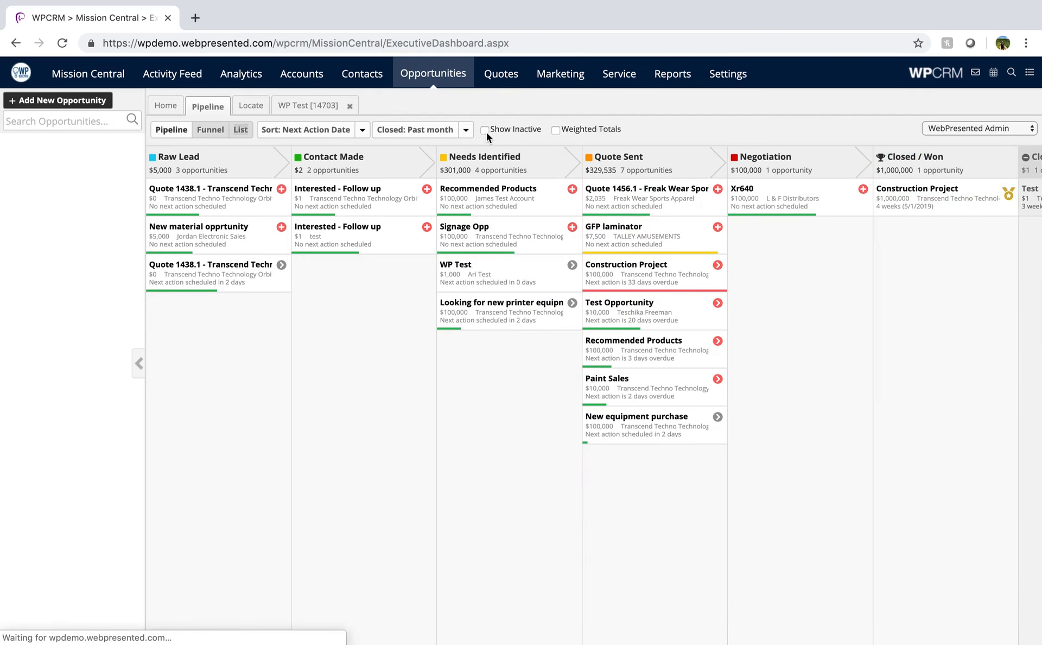
# - Set the board's closed-opportunities filter to None and mark the WP Test opportunity as Closed / Won
pyautogui.click(466, 130)
pyautogui.click(390, 156)
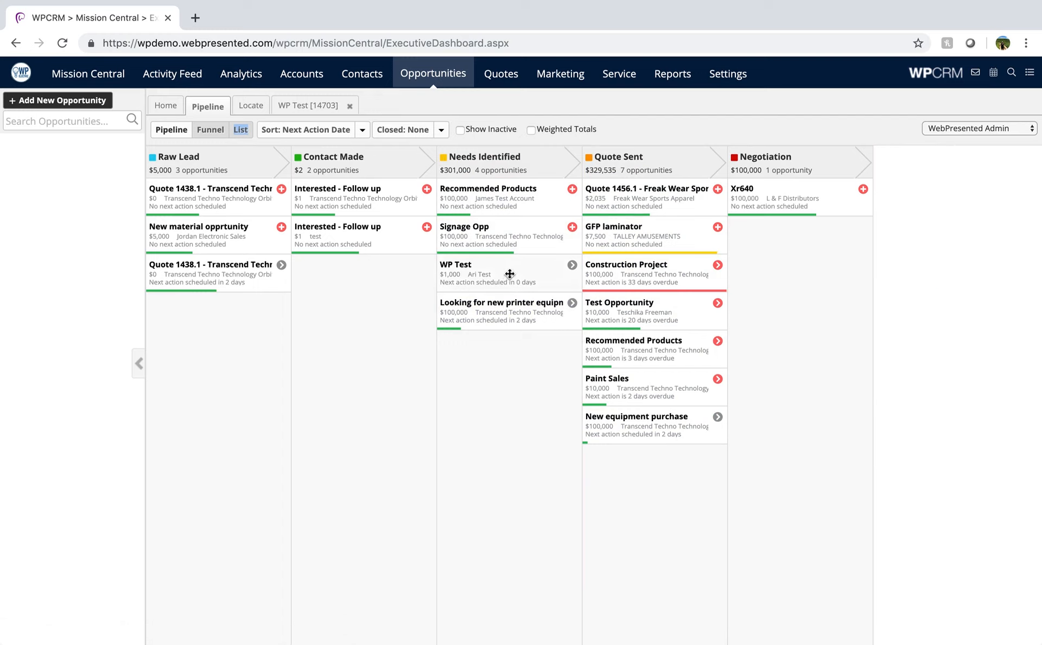
pyautogui.moveTo(510, 273); pyautogui.dragTo(913, 608)
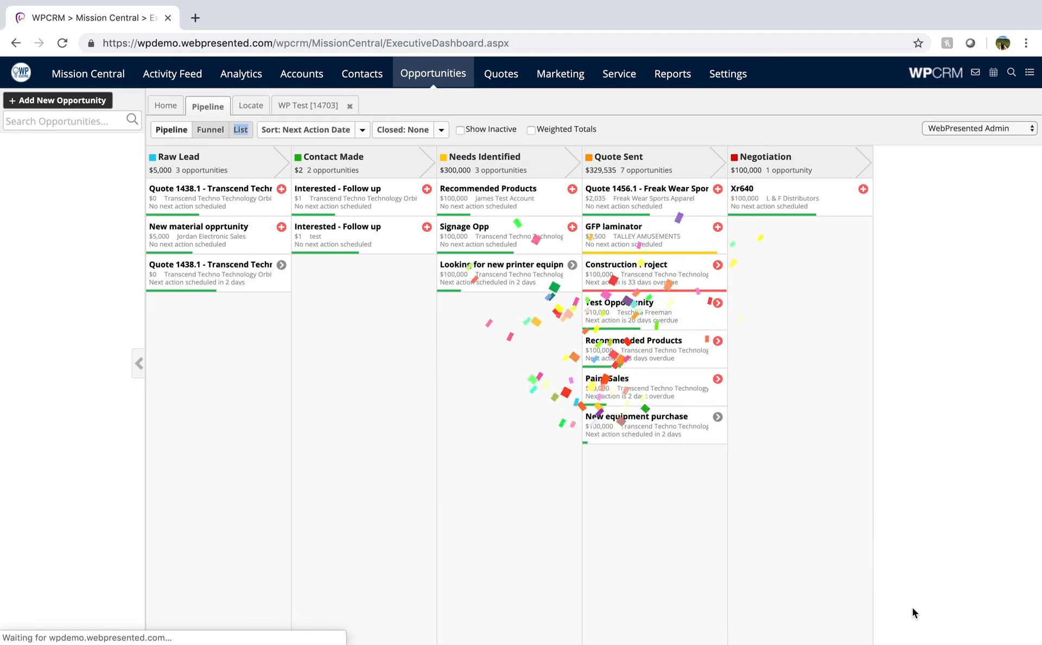